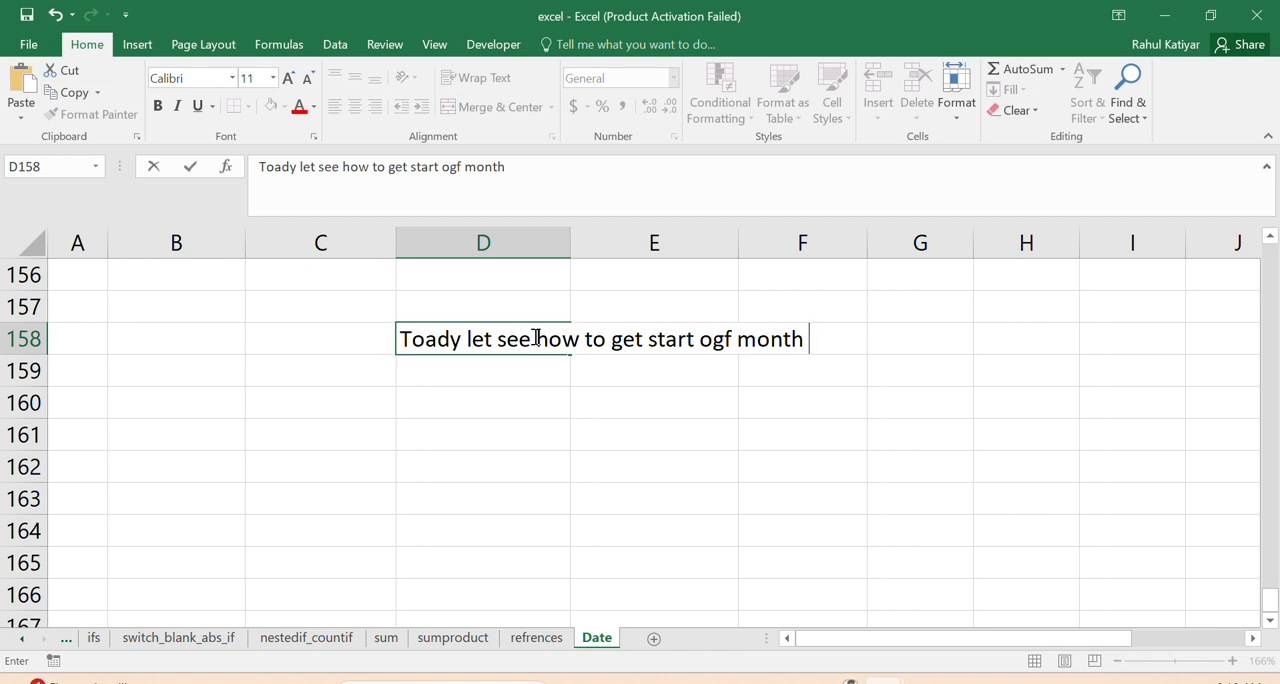
- Extend the introductory note in D158 with "I will show 2 method one with month and"
{"action": "type", "text": "I will sho"}
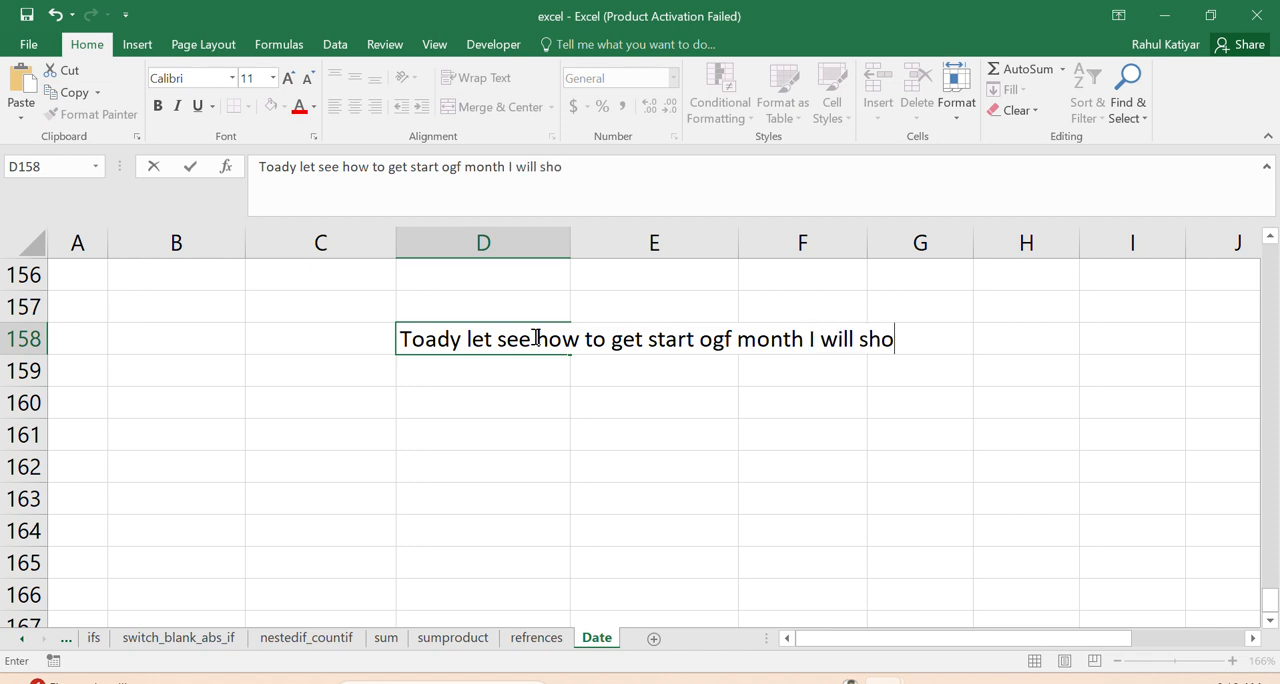
{"action": "type", "text": "w 2 method "}
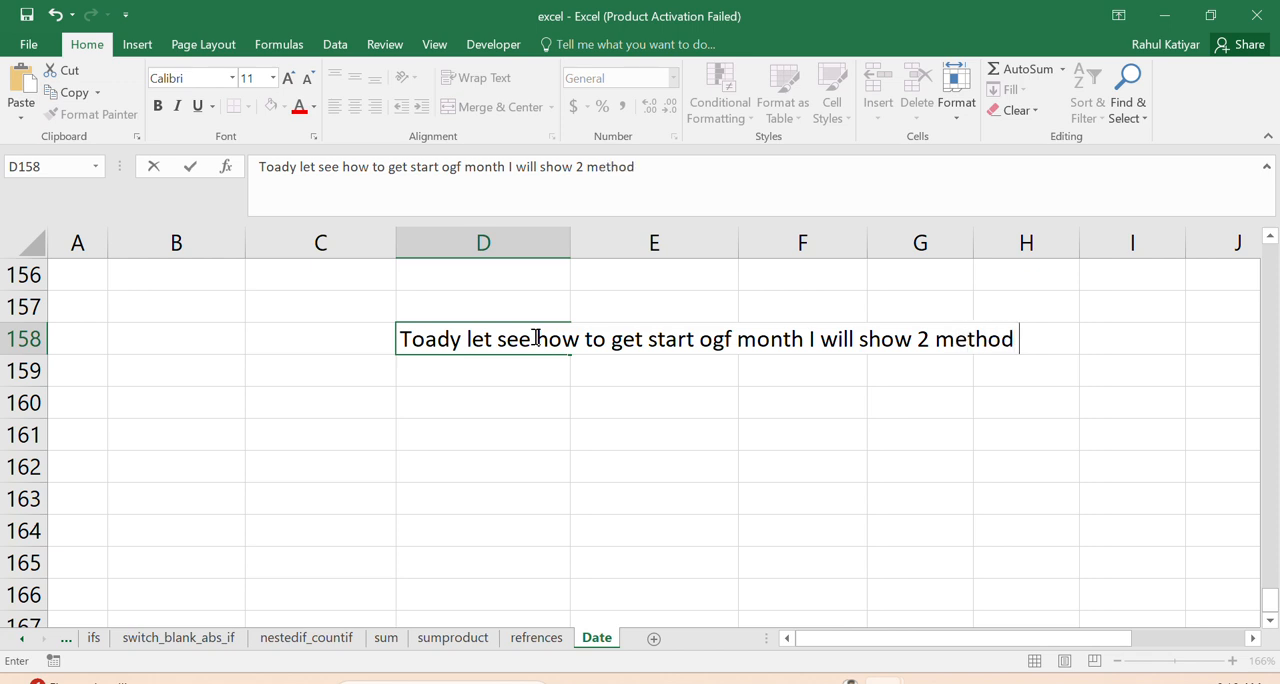
{"action": "type", "text": "one with "}
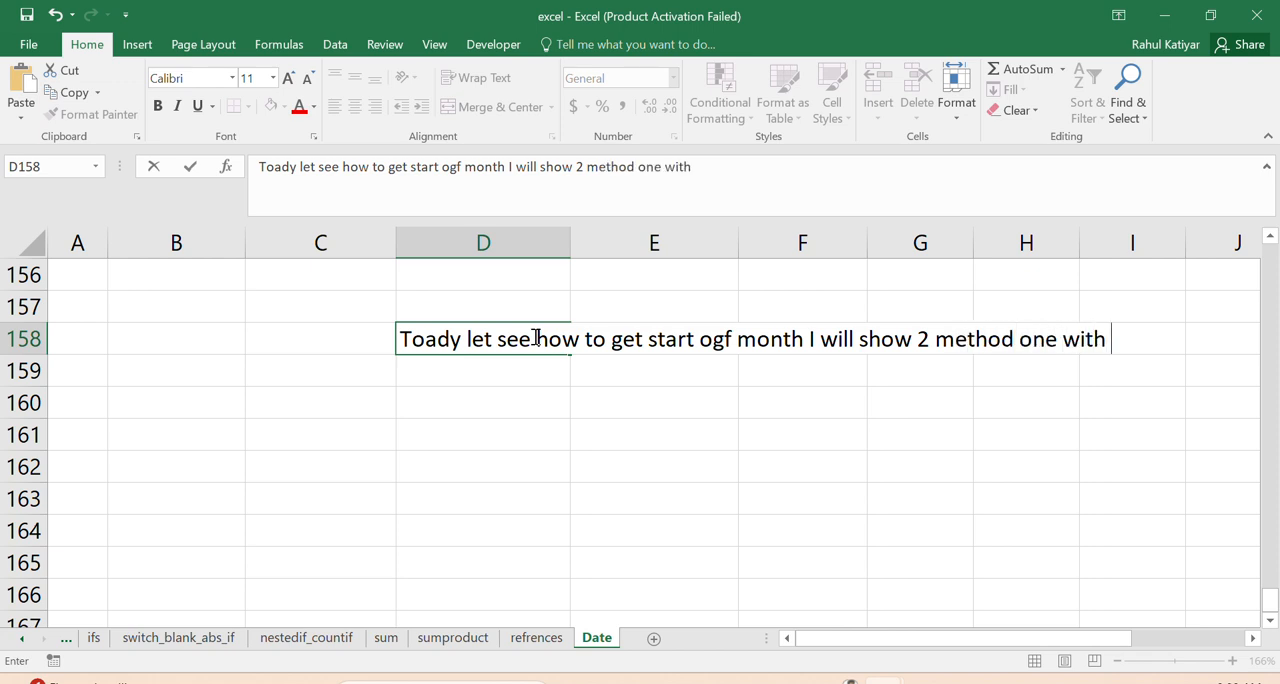
{"action": "type", "text": "month and"}
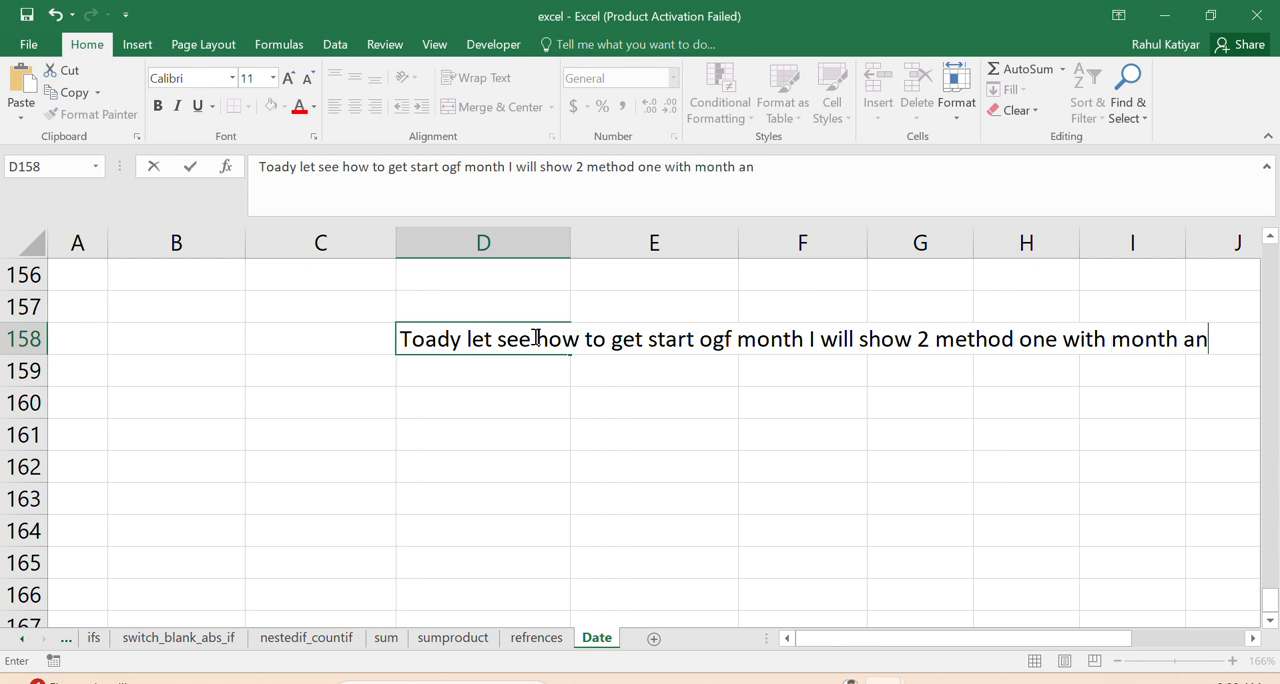
- Continue the introductory note in D159 with the text "2 with dates"
{"action": "left_click", "coordinate": [454, 378]}
{"action": "type", "text": "2 "}
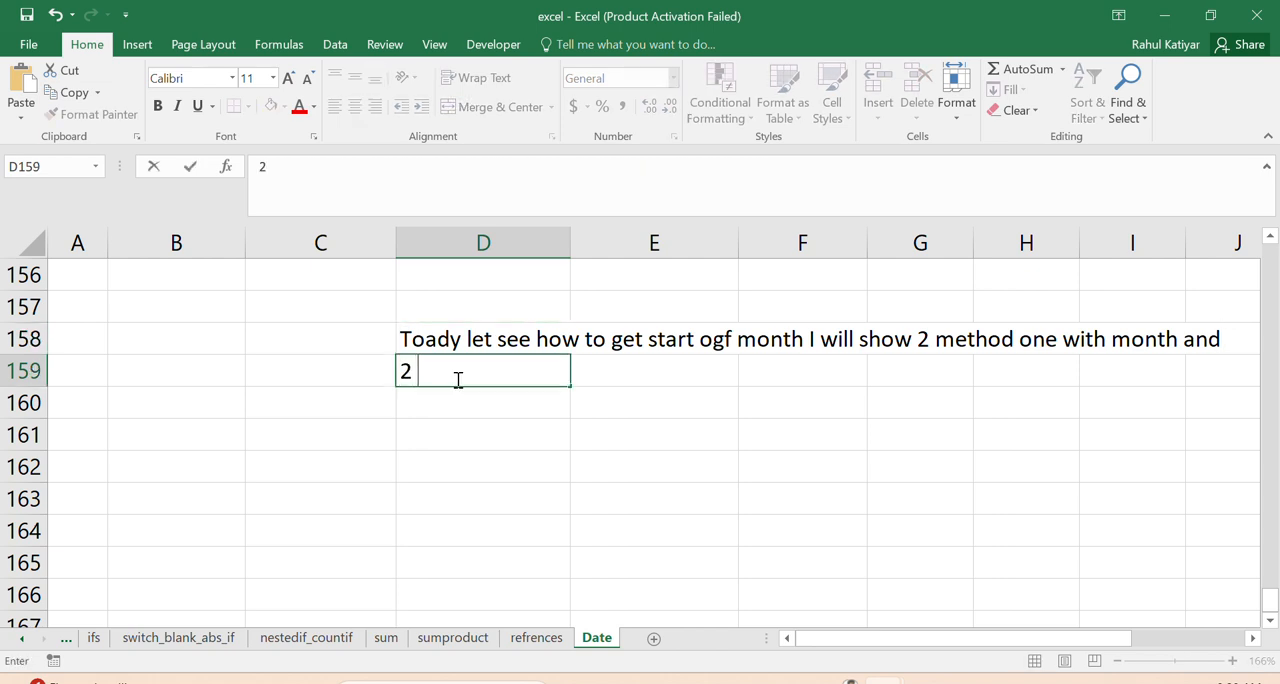
{"action": "type", "text": "with da"}
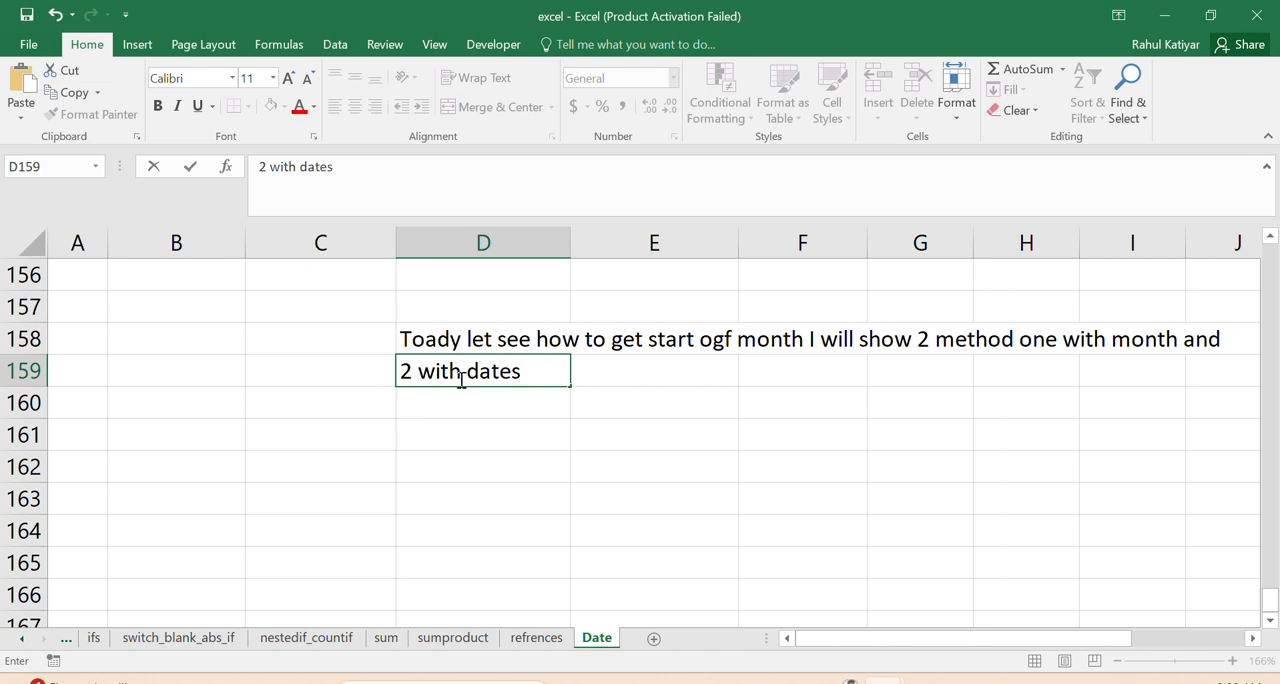
{"action": "type", "text": "tes"}
{"action": "left_click", "coordinate": [481, 407]}
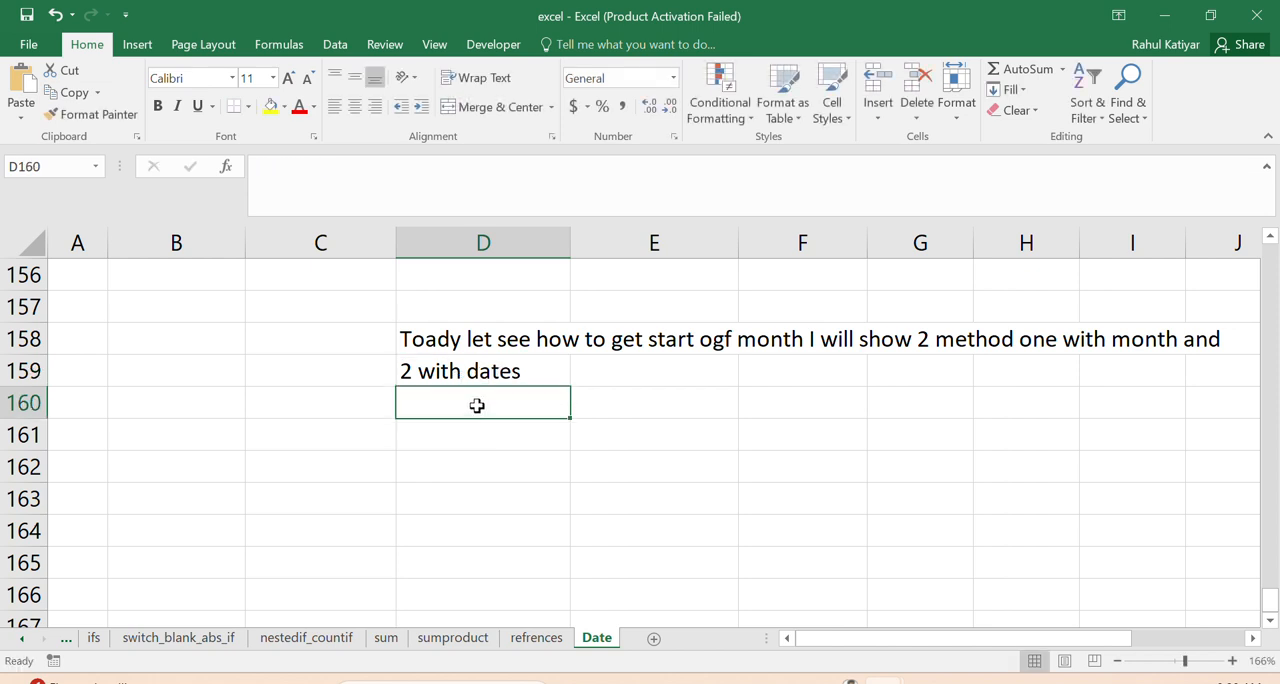
- Delete the notes in D158:D159 and enter "let see 1- with month" in E158
{"action": "left_click_drag", "start_coordinate": [451, 338], "coordinate": [483, 374]}
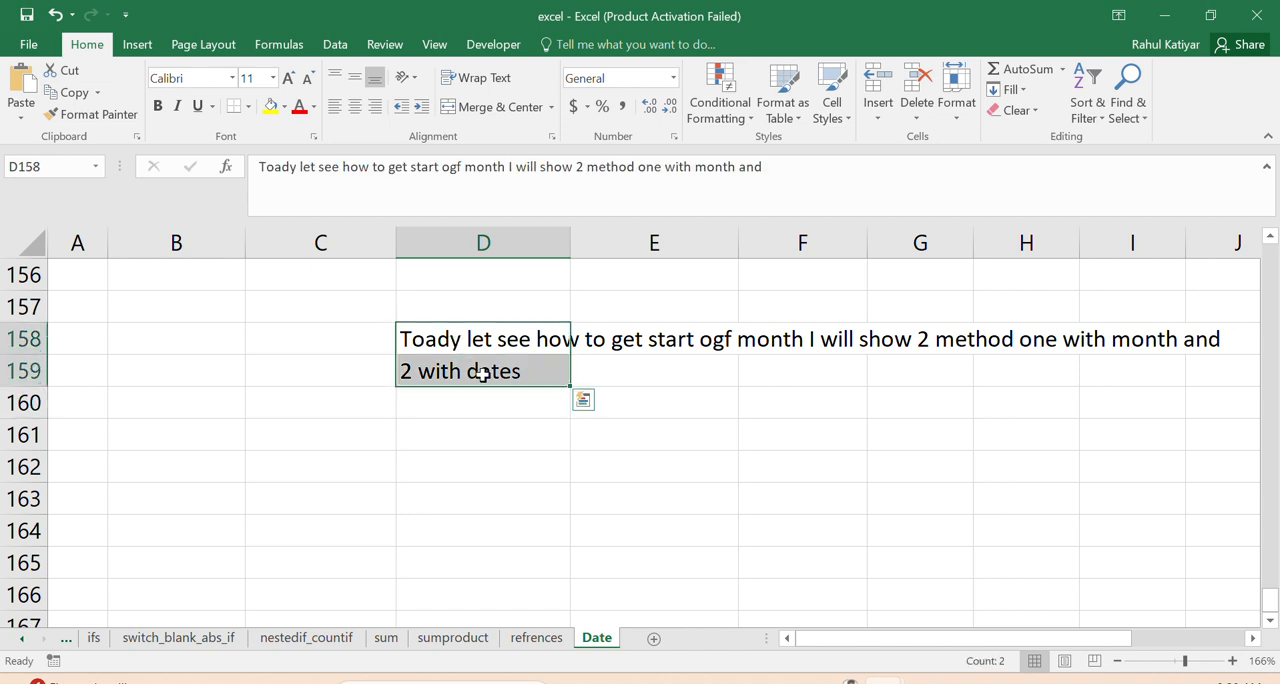
{"action": "key", "text": "Delete"}
{"action": "left_click", "coordinate": [595, 338]}
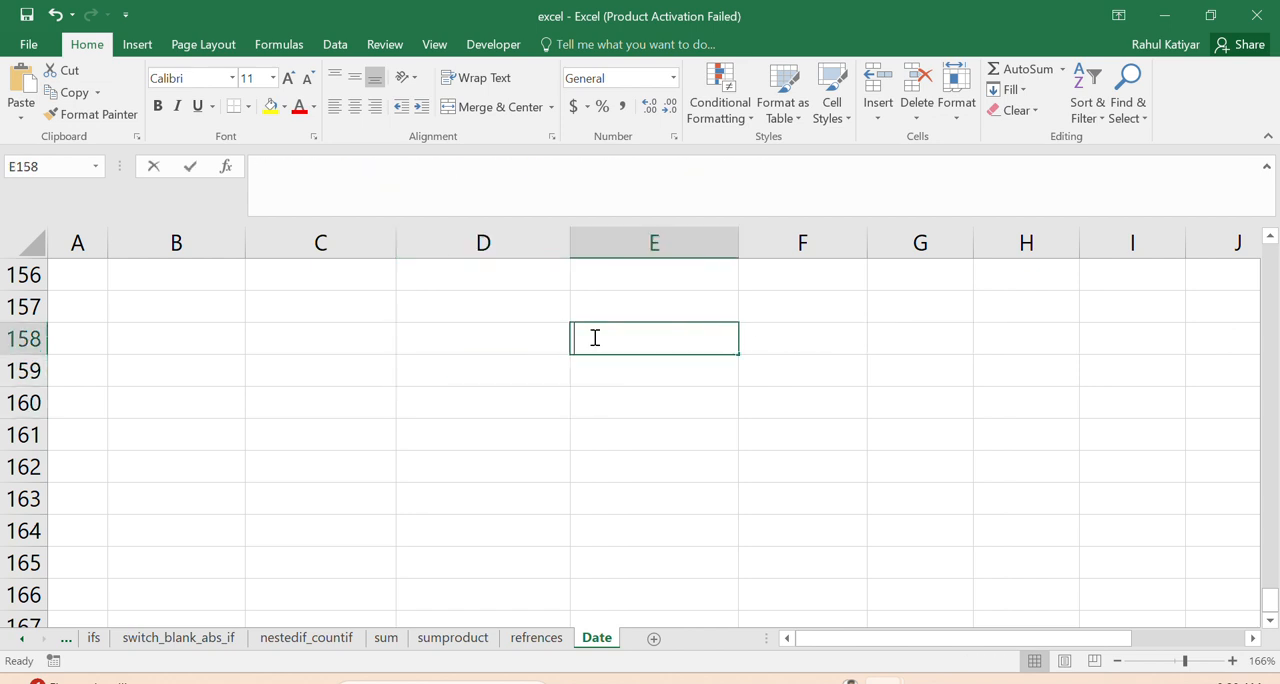
{"action": "type", "text": "let see"}
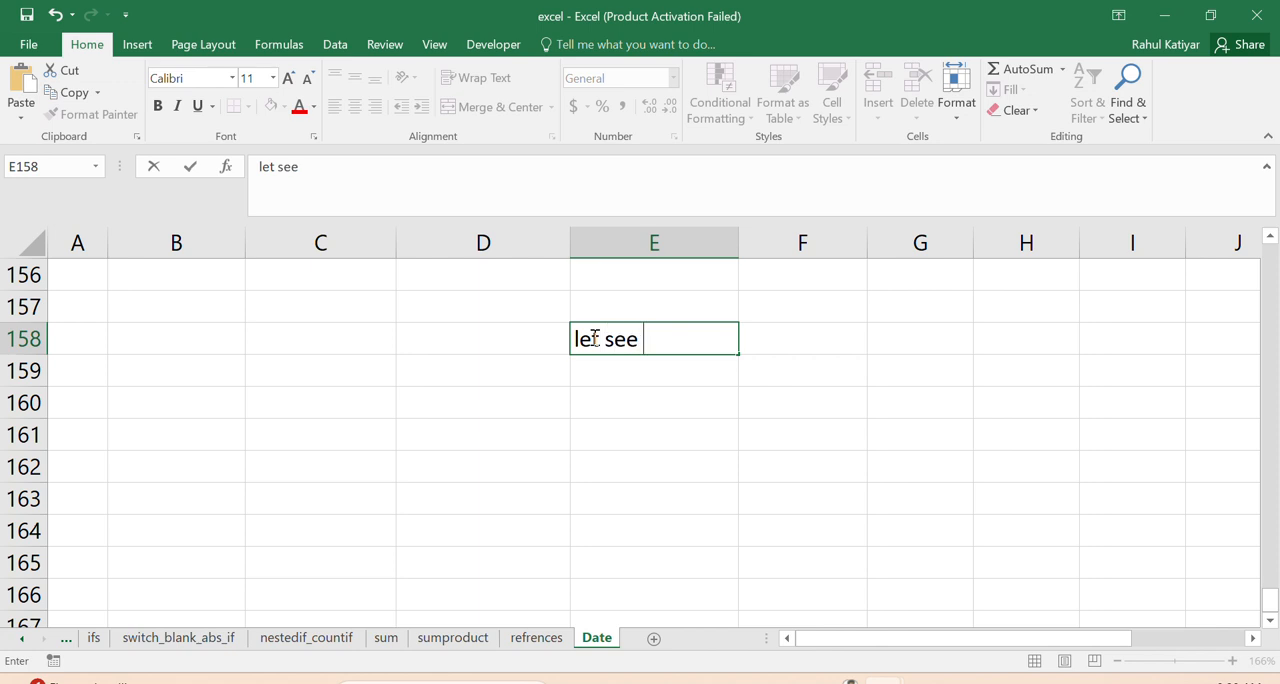
{"action": "type", "text": " 1- with month"}
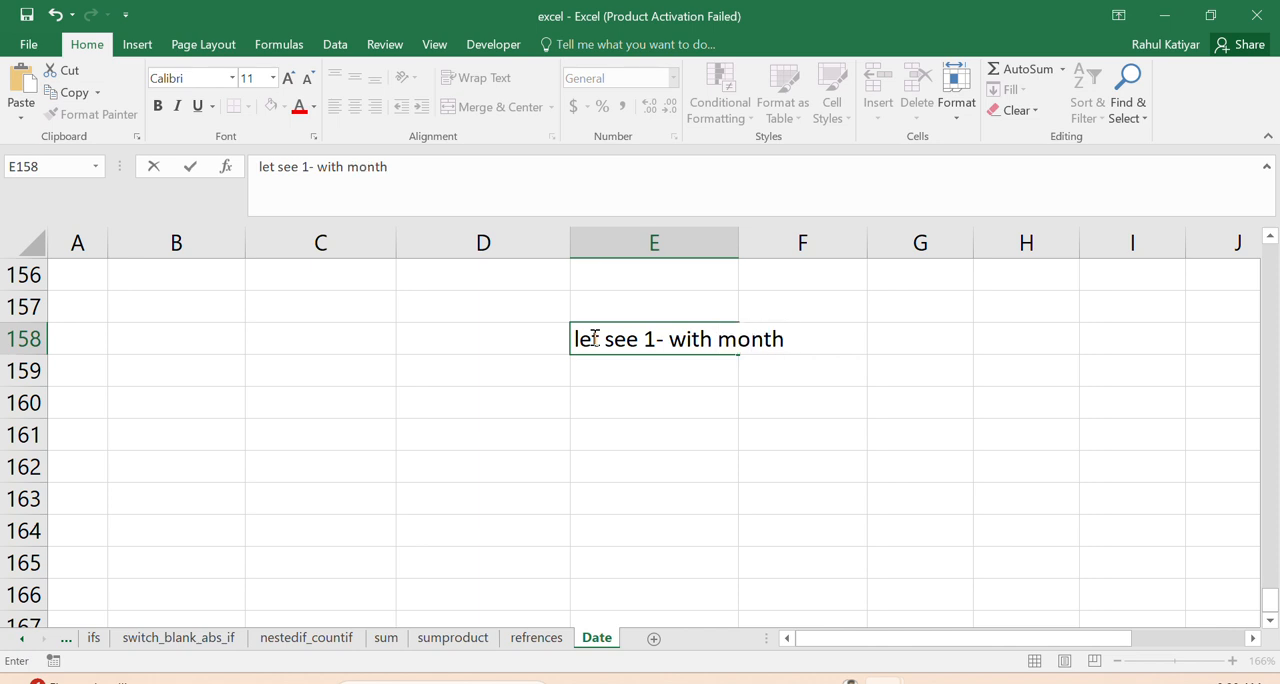
{"action": "left_click", "coordinate": [722, 425]}
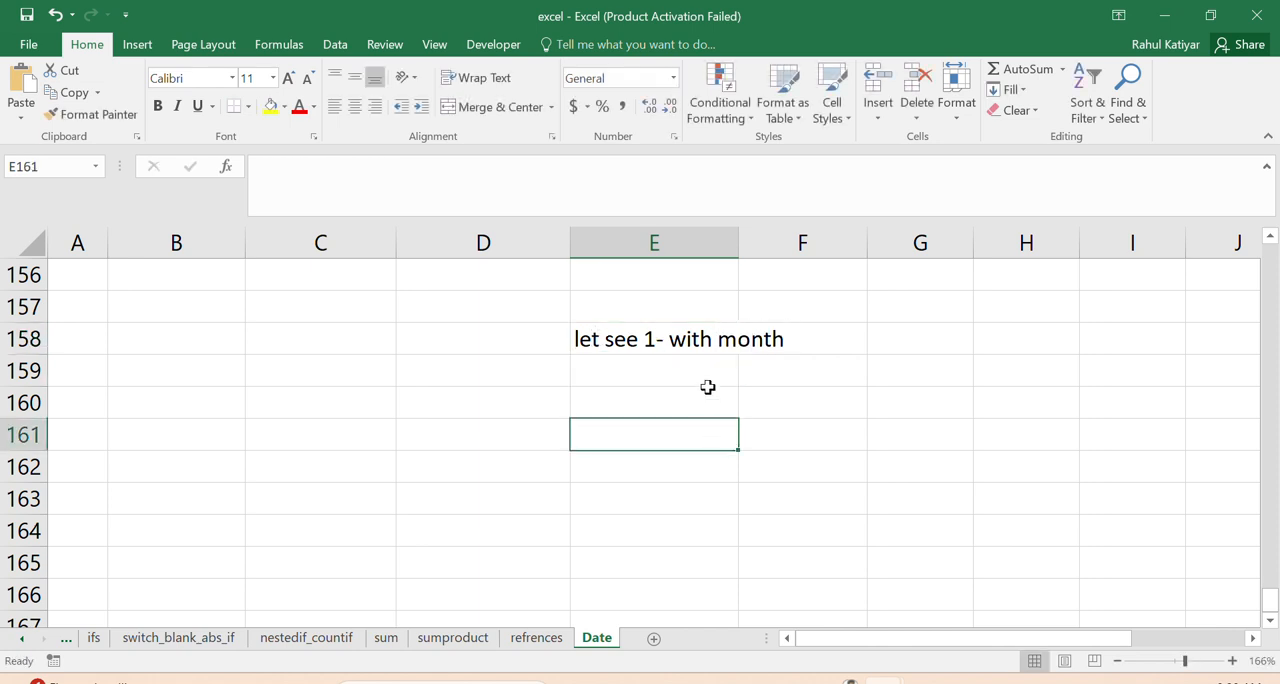
- Move the "let see 1- with month" note from E158 to G158
{"action": "left_click", "coordinate": [725, 340]}
{"action": "left_click_drag", "start_coordinate": [734, 337], "coordinate": [955, 345]}
{"action": "left_click", "coordinate": [918, 377]}
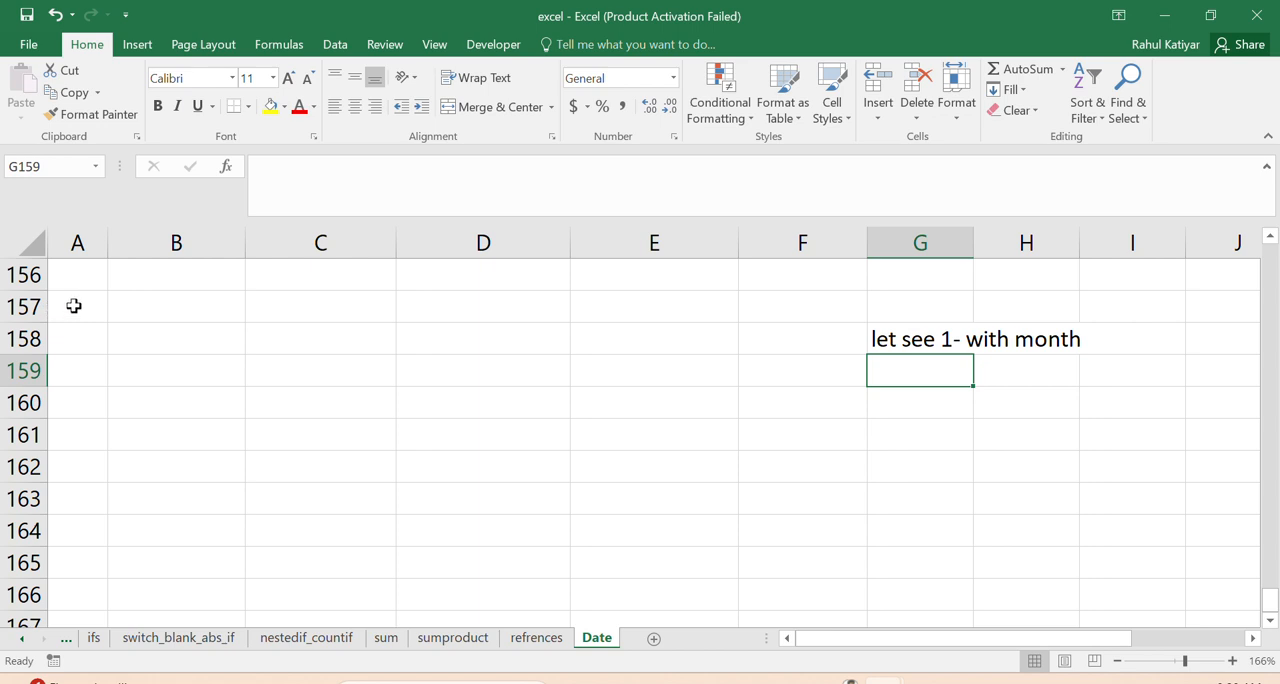
- Enter January in B156 and autofill the month names down to December in B167
{"action": "left_click", "coordinate": [74, 306]}
{"action": "left_click", "coordinate": [142, 305]}
{"action": "left_click", "coordinate": [148, 264]}
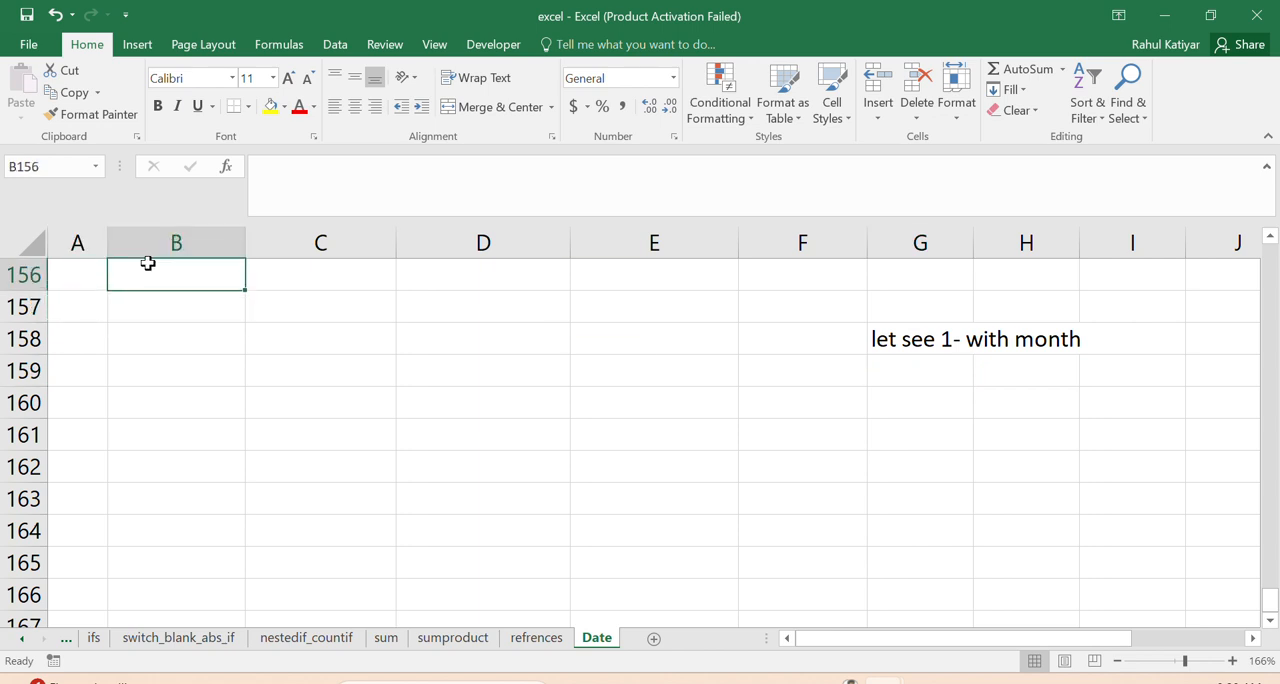
{"action": "type", "text": "Januar"}
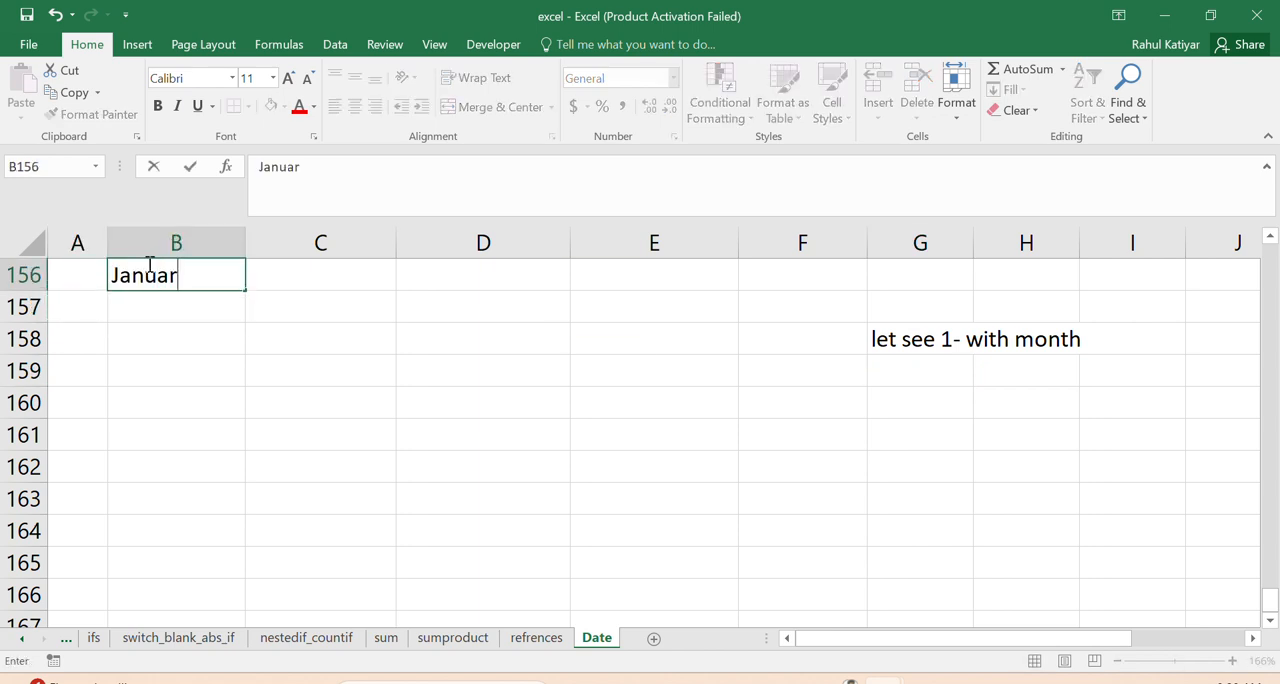
{"action": "type", "text": "y"}
{"action": "left_click", "coordinate": [183, 391]}
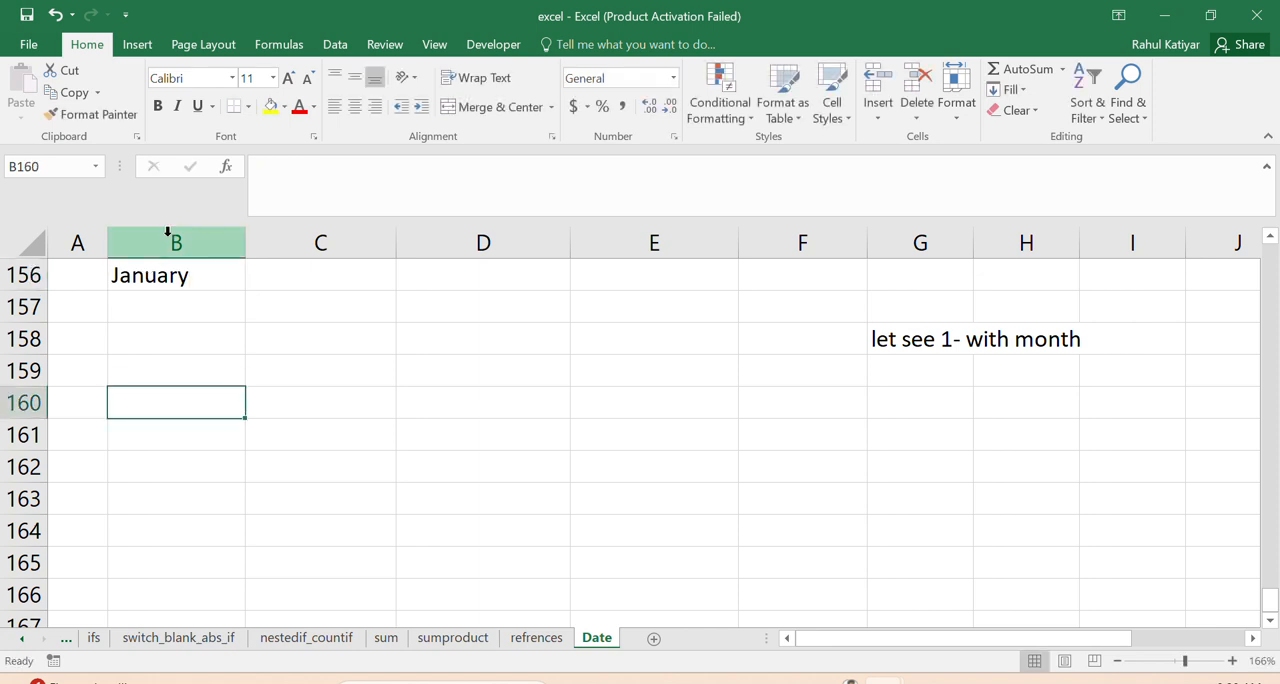
{"action": "left_click", "coordinate": [177, 277]}
{"action": "left_click_drag", "start_coordinate": [245, 290], "coordinate": [238, 624]}
- Enter the formula =DATEVALUE("1"&B156) in C156 beside January
{"action": "left_click", "coordinate": [306, 275]}
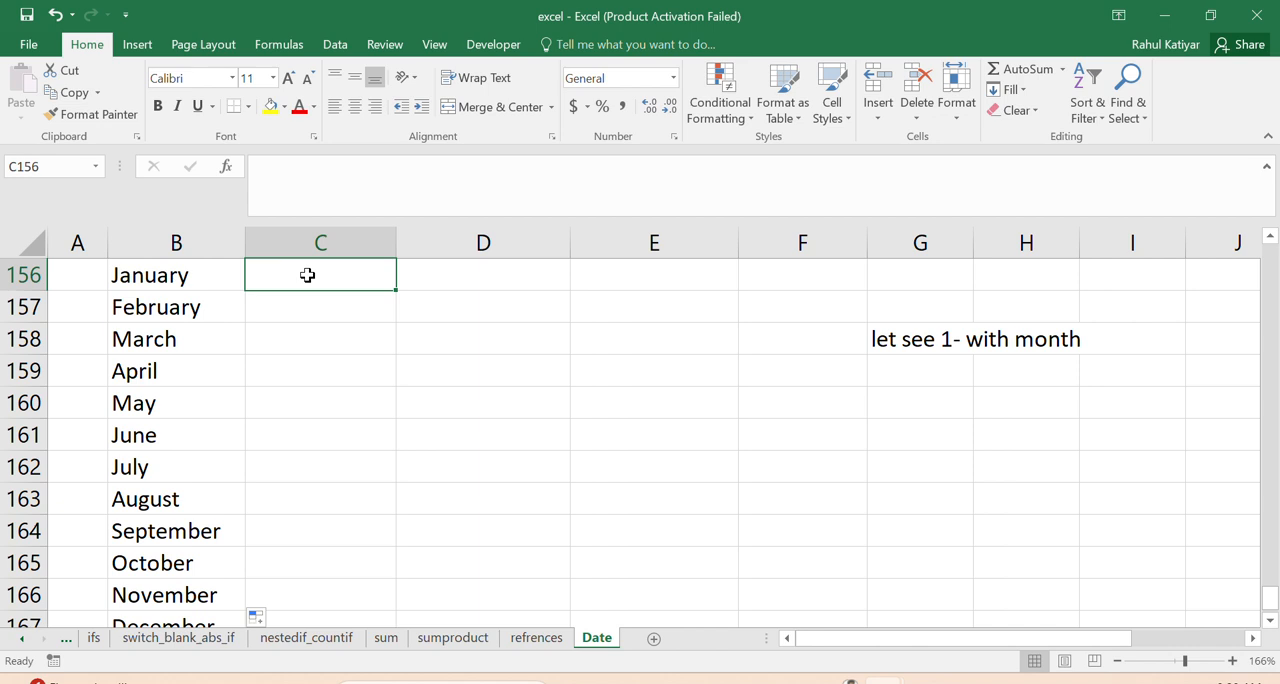
{"action": "type", "text": "=date"}
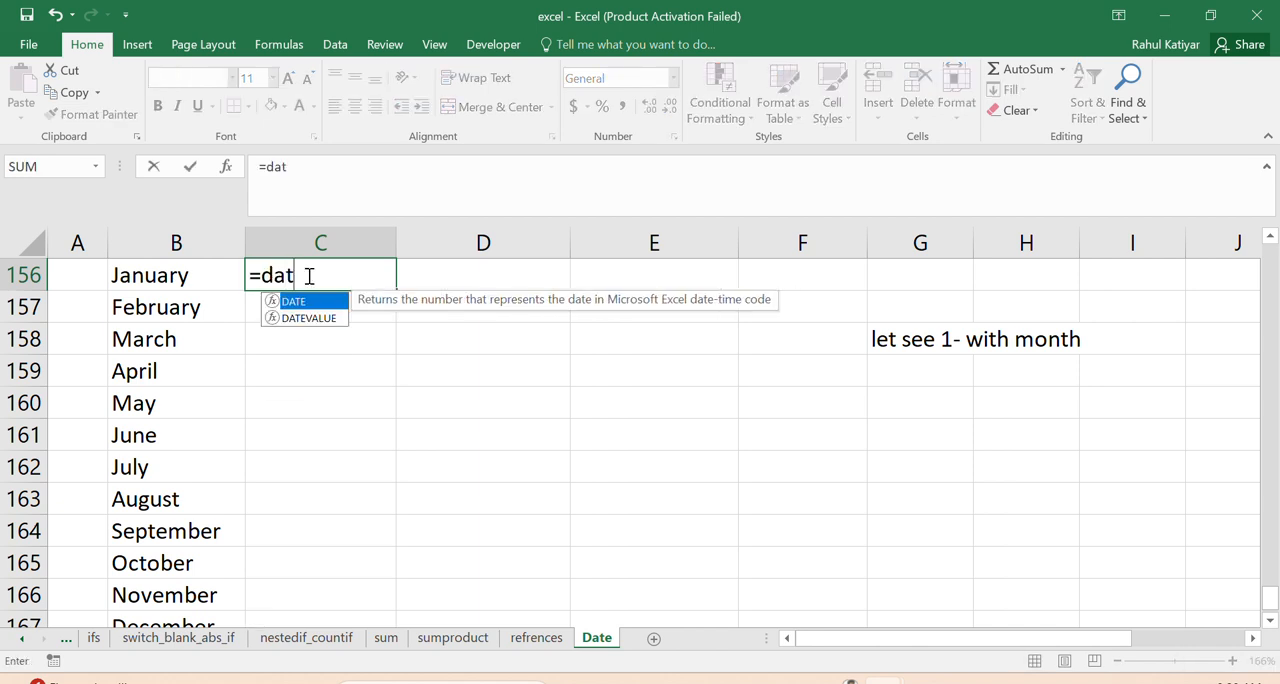
{"action": "double_click", "coordinate": [310, 318]}
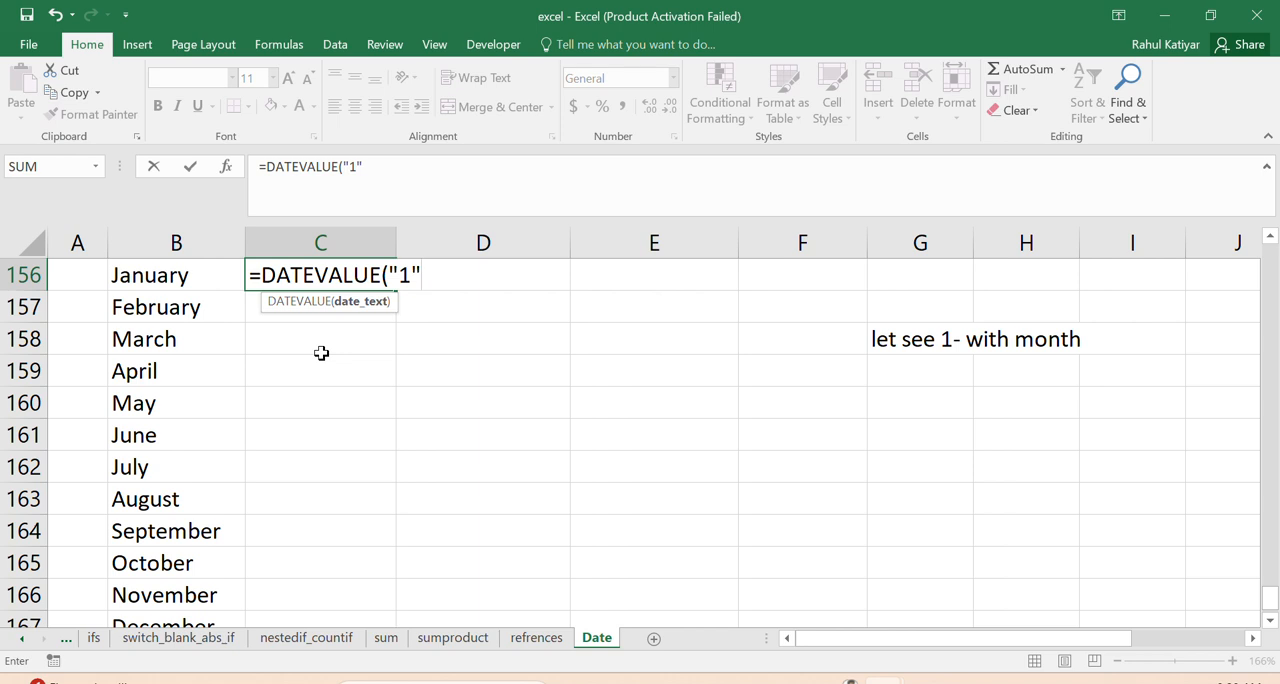
{"action": "type", "text": "\"1\"&"}
{"action": "left_click", "coordinate": [148, 278]}
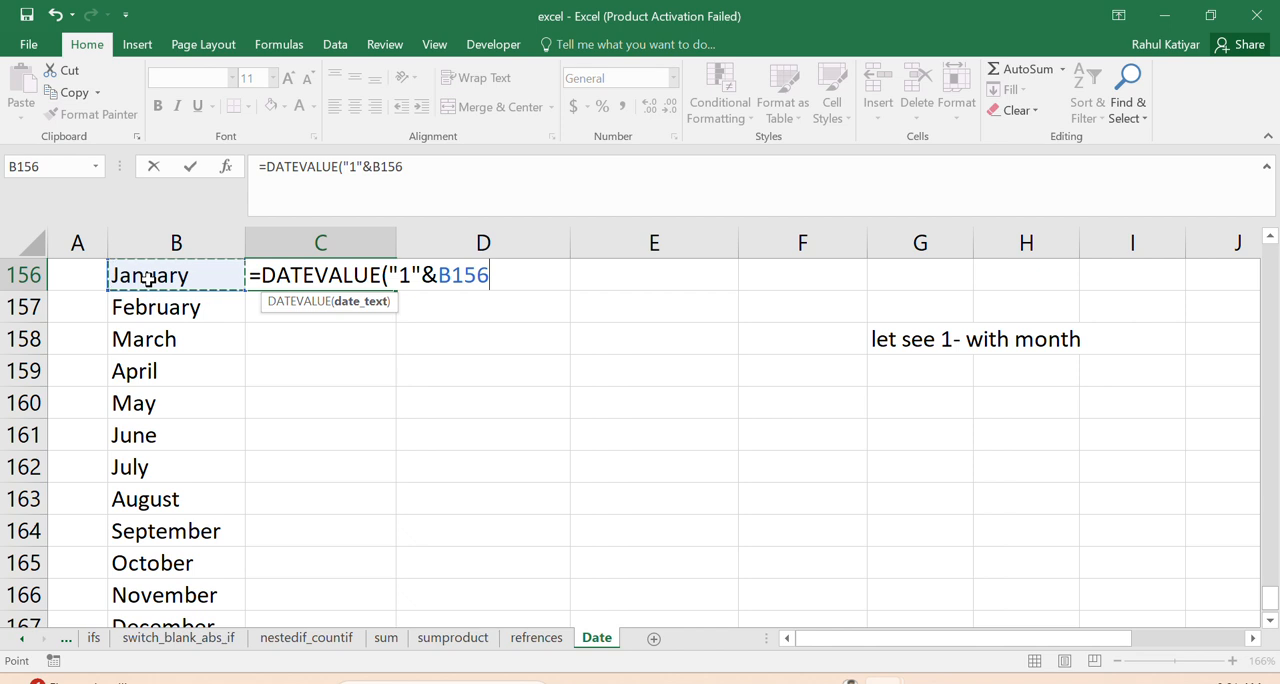
{"action": "type", "text": ")"}
{"action": "key", "text": "Return"}
- Format C156 as a date in the *3/14/2012 style and fill its formula down to C167
{"action": "left_click", "coordinate": [337, 272]}
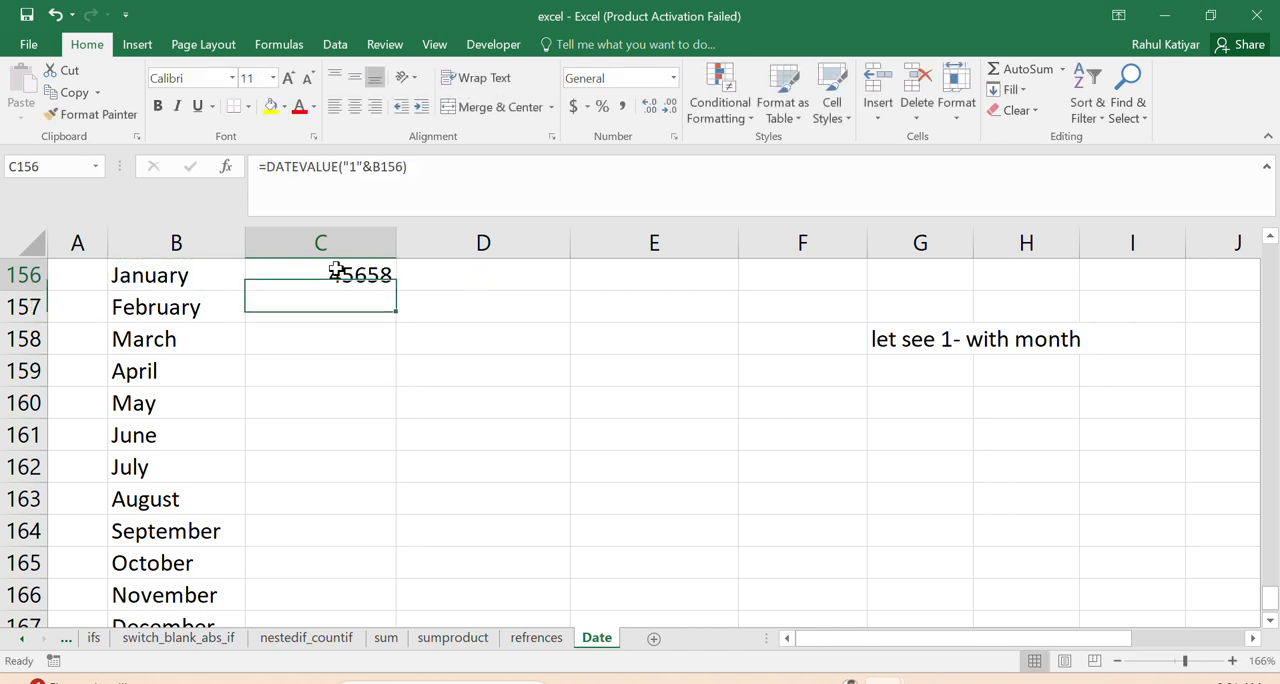
{"action": "right_click", "coordinate": [337, 276]}
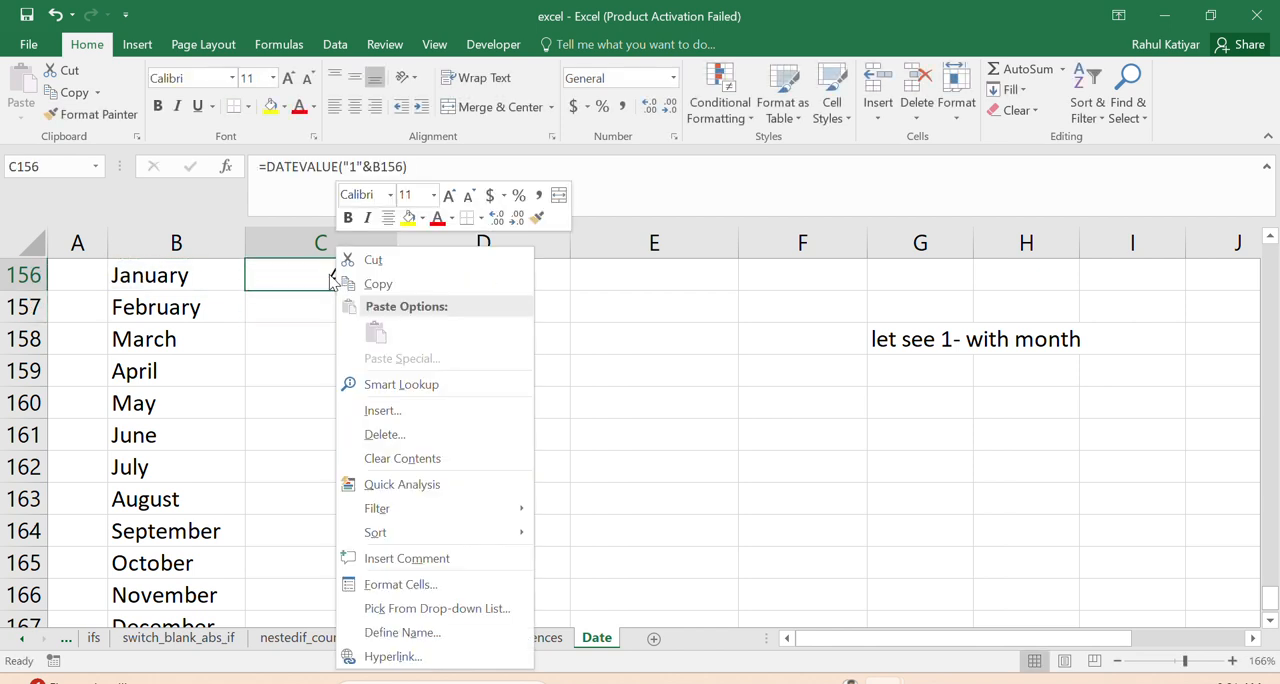
{"action": "left_click", "coordinate": [392, 592]}
{"action": "left_click", "coordinate": [163, 324]}
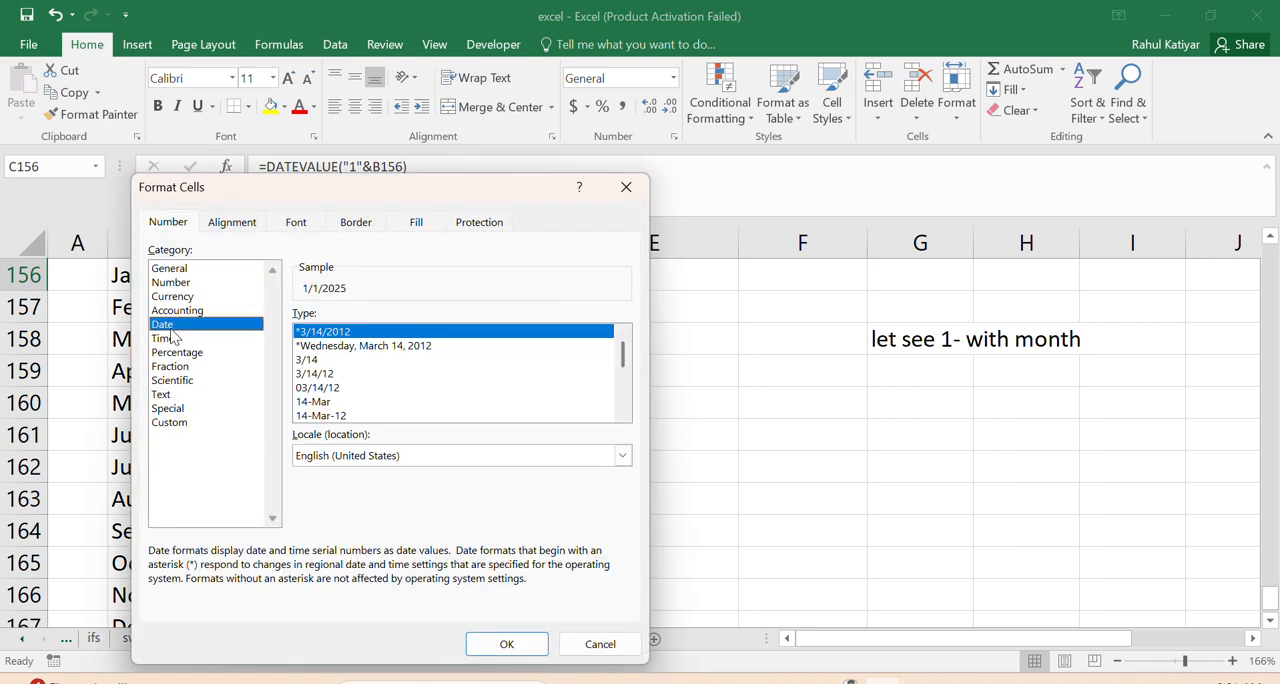
{"action": "left_click", "coordinate": [507, 643]}
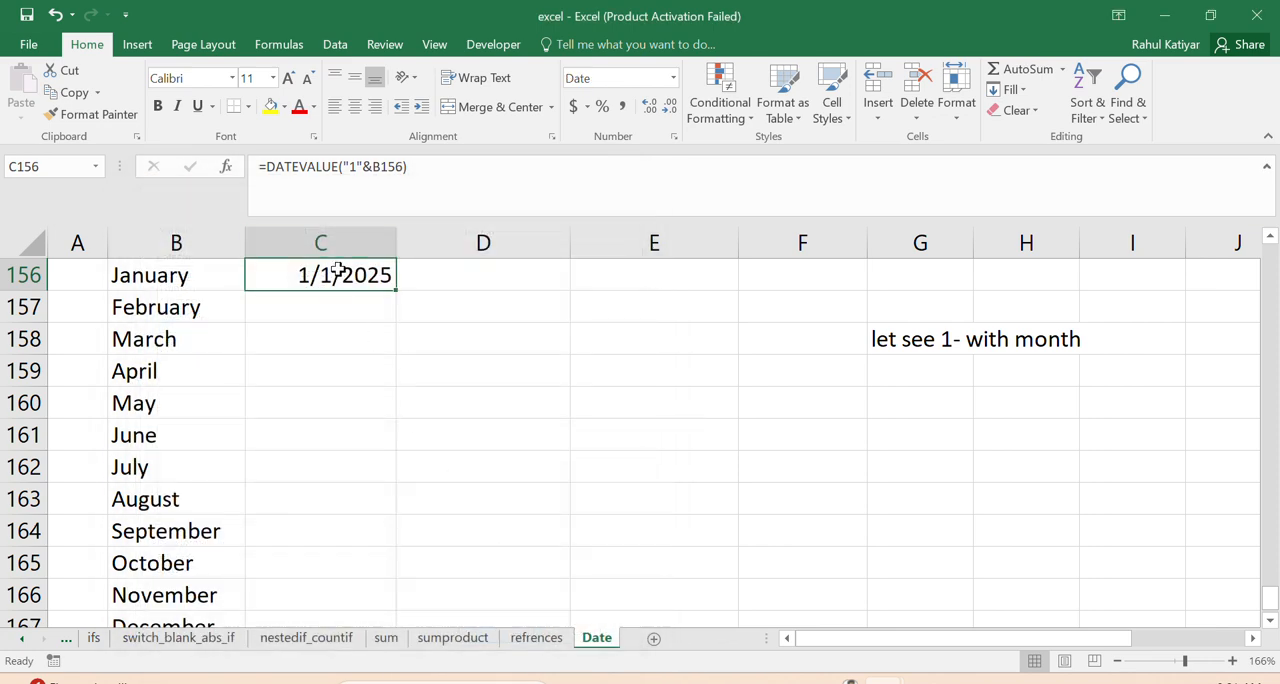
{"action": "left_click_drag", "start_coordinate": [397, 289], "coordinate": [390, 600]}
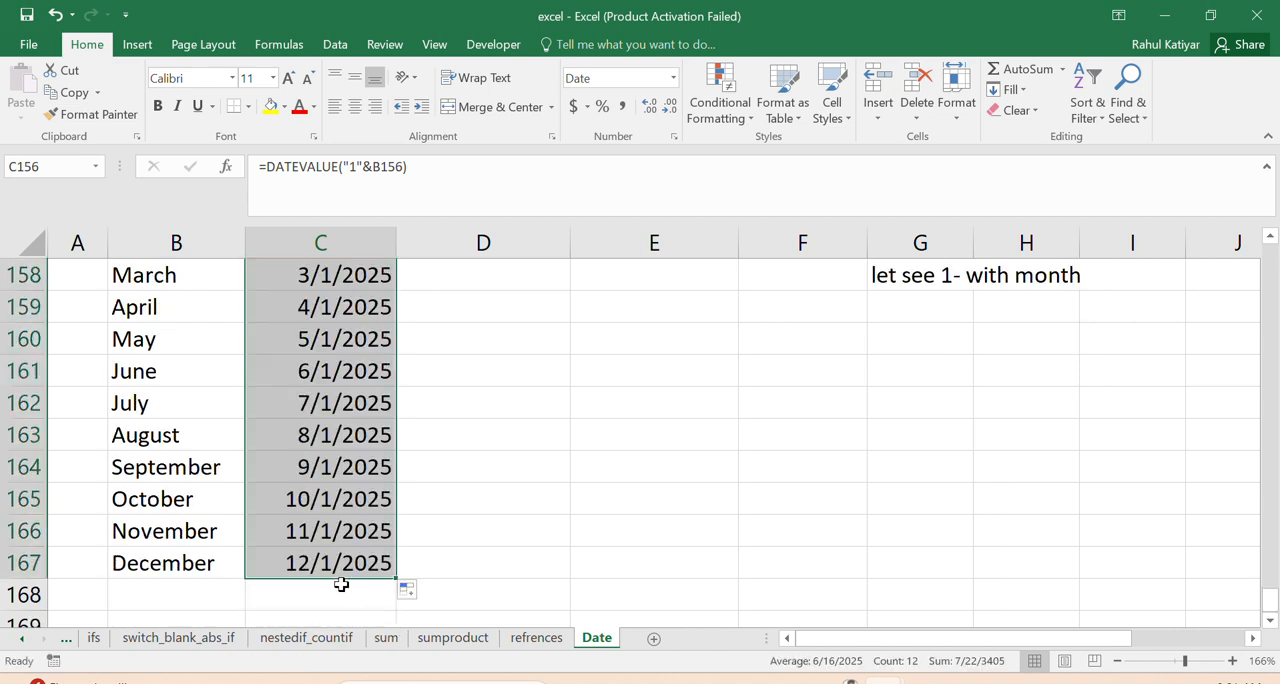
{"action": "left_click", "coordinate": [1271, 238]}
{"action": "left_click", "coordinate": [1271, 238]}
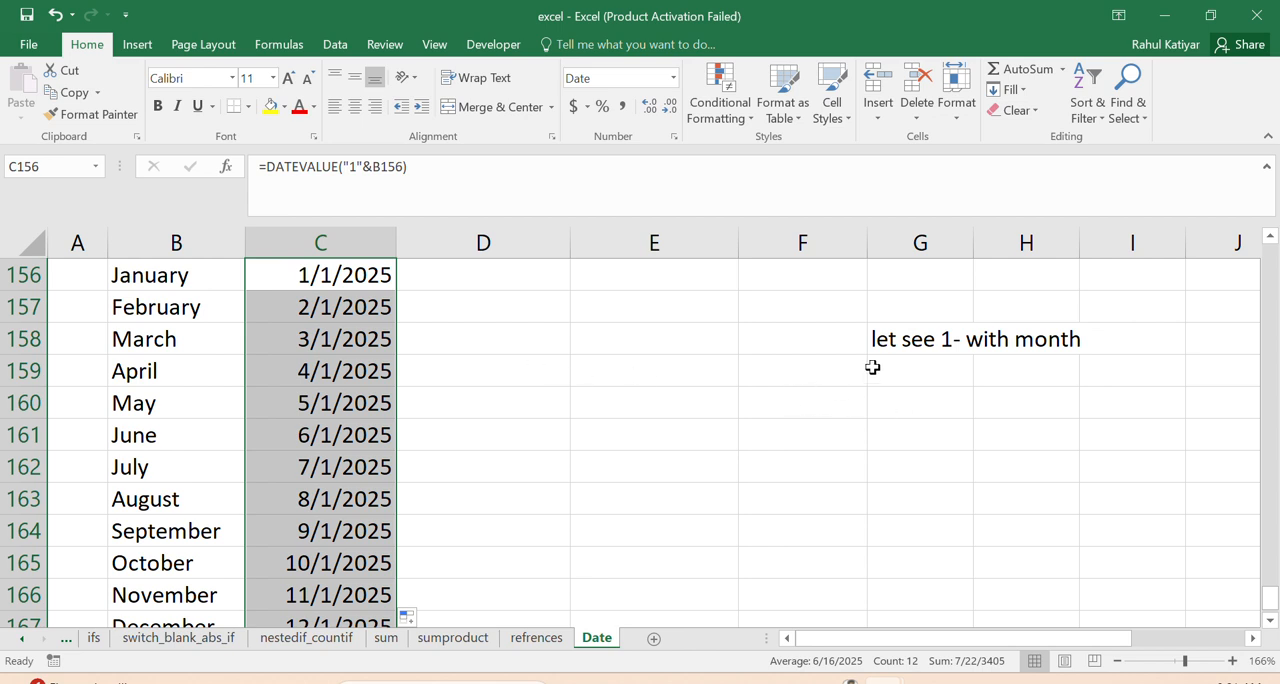
- Enter the note "This is giving month satrt date" in F160
{"action": "left_click", "coordinate": [826, 400]}
{"action": "type", "text": "This"}
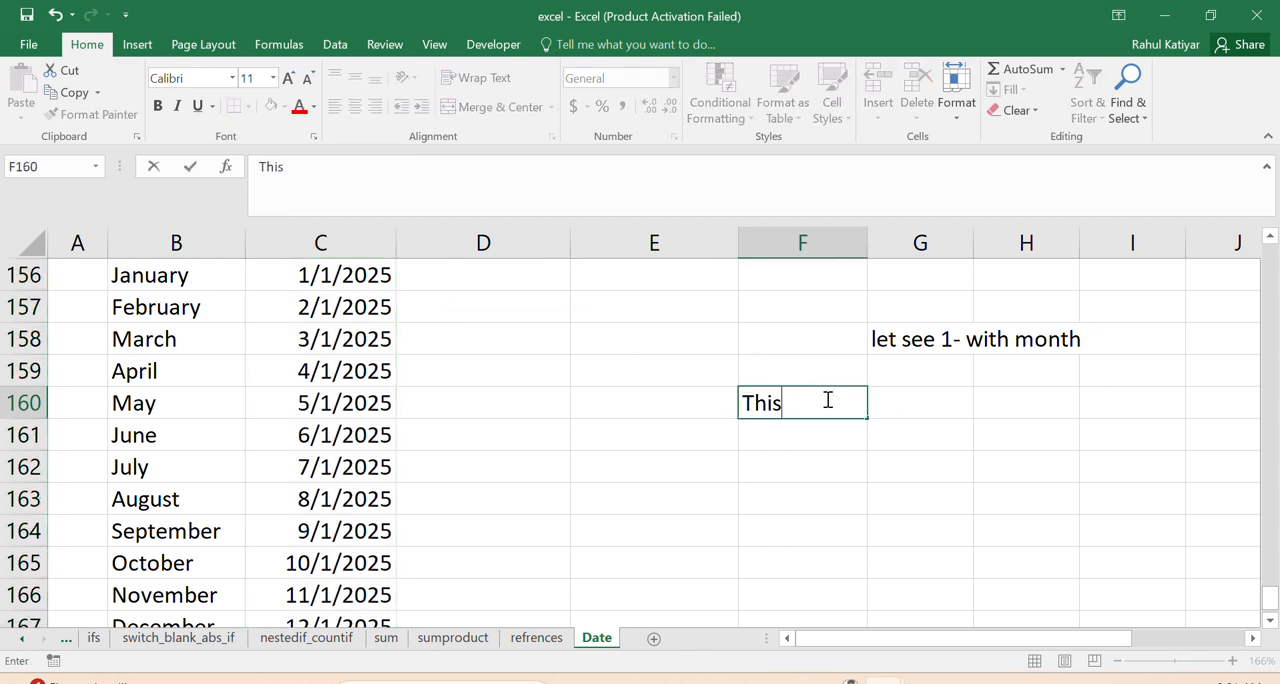
{"action": "type", "text": " is giving mo"}
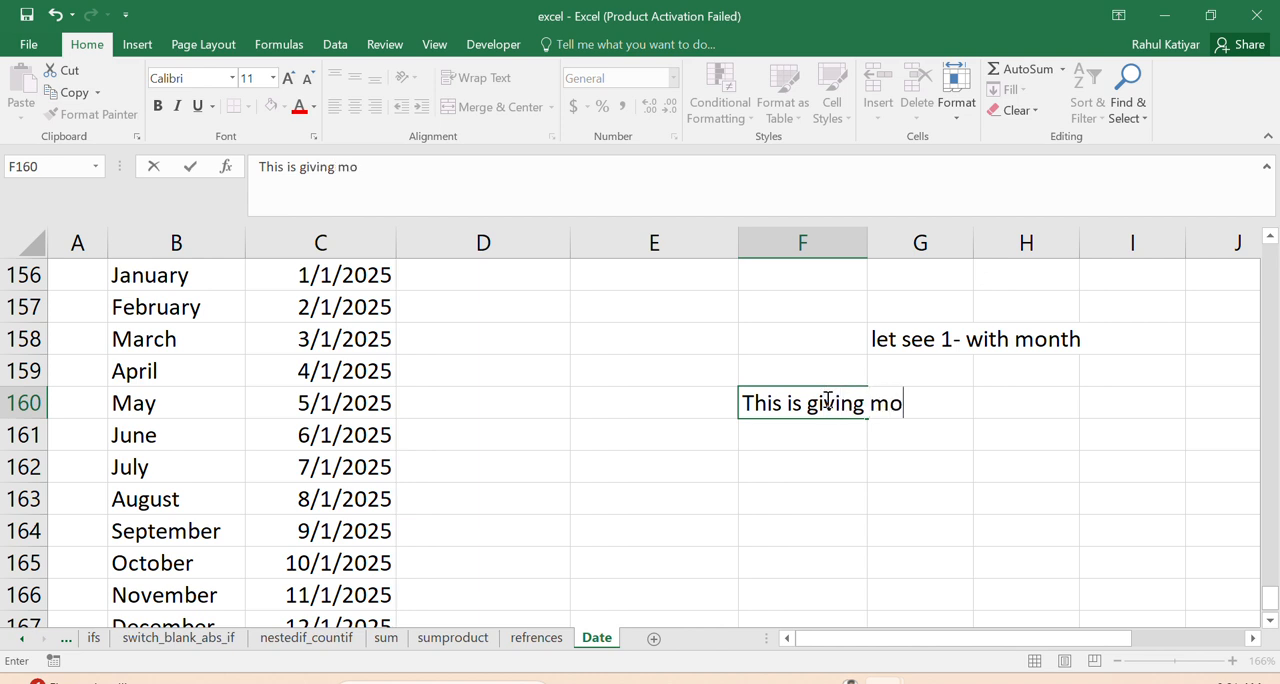
{"action": "type", "text": "nth sat"}
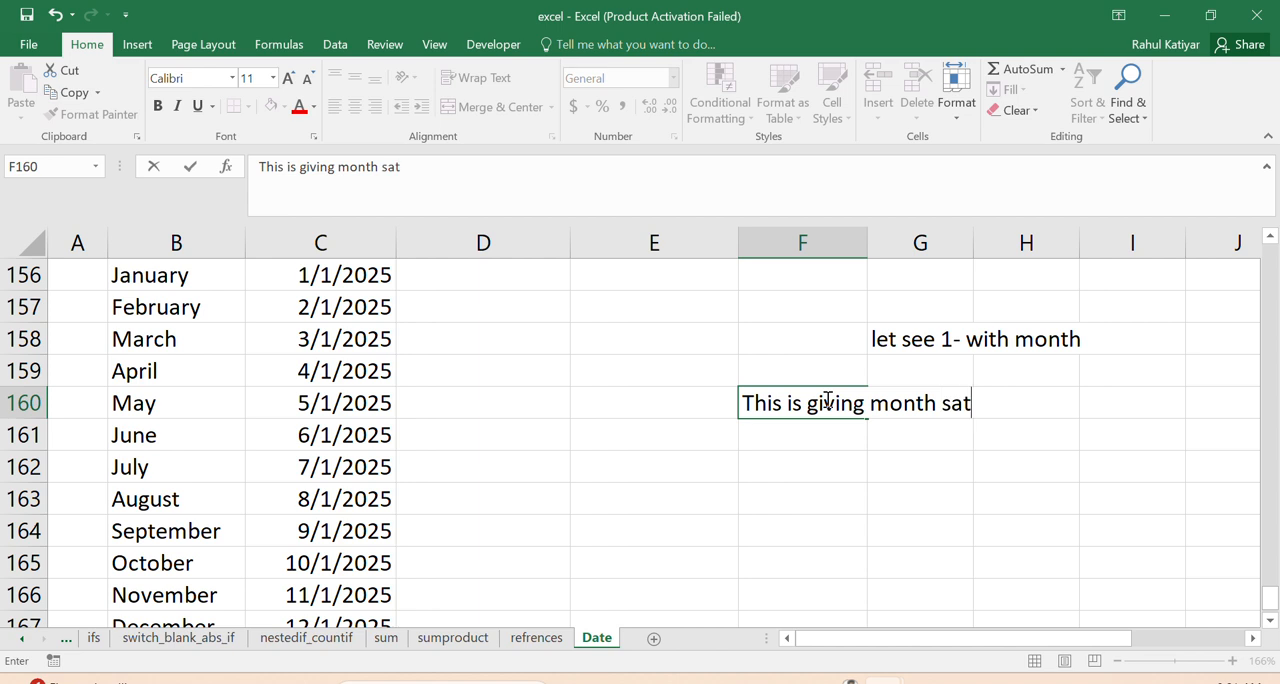
{"action": "type", "text": "rt day"}
{"action": "key", "text": "BackSpace"}
{"action": "type", "text": "te"}
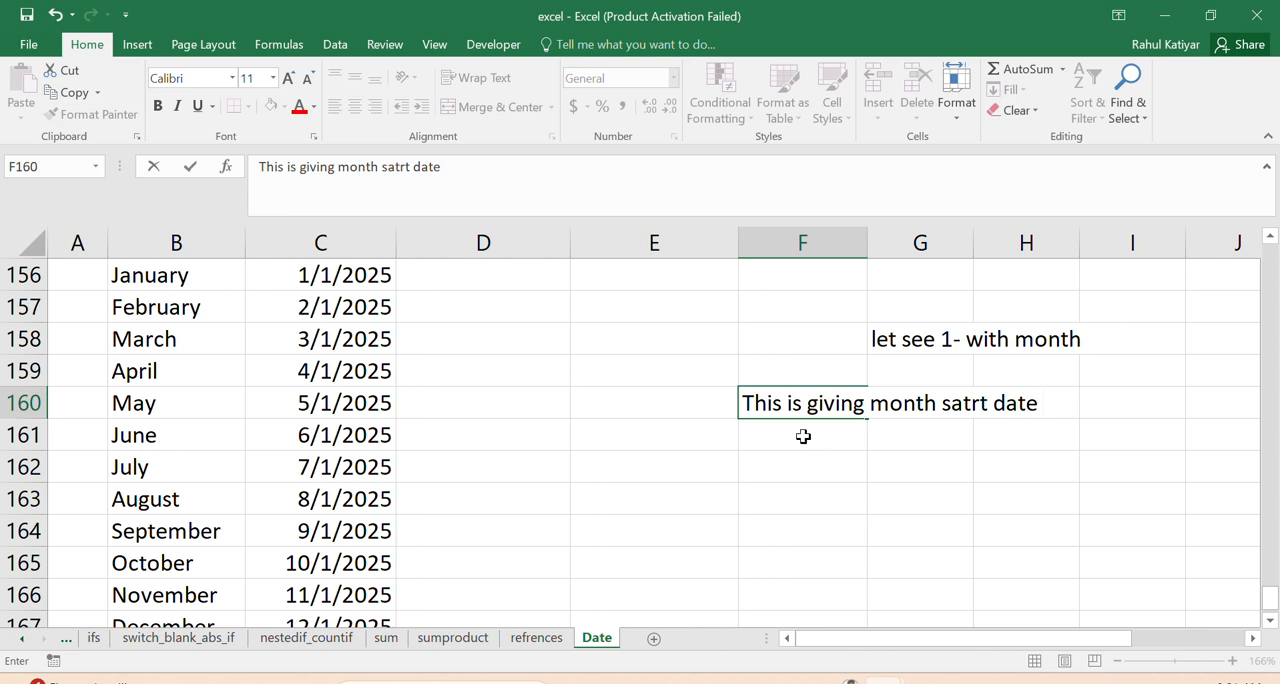
{"action": "key", "text": "Return"}
- Enter the note "as we mention 1" in F161, directly below the month start date note
{"action": "type", "text": "as we mw"}
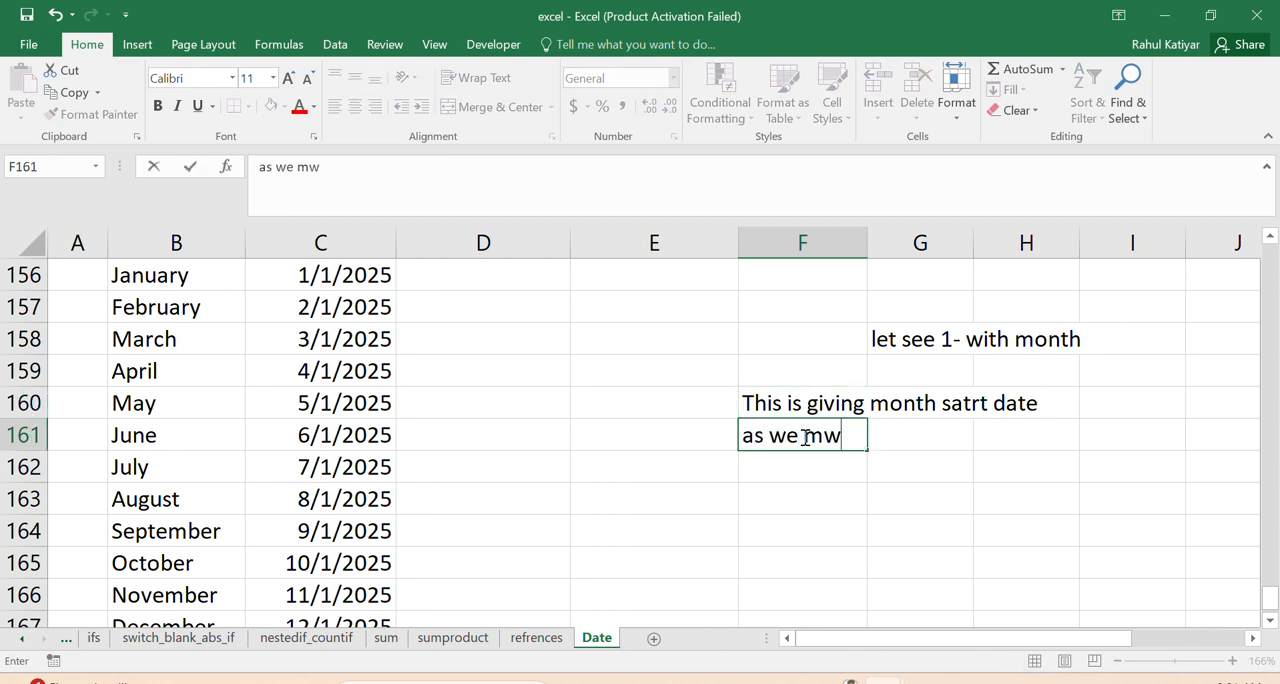
{"action": "key", "text": "BackSpace"}
{"action": "type", "text": "ention 1"}
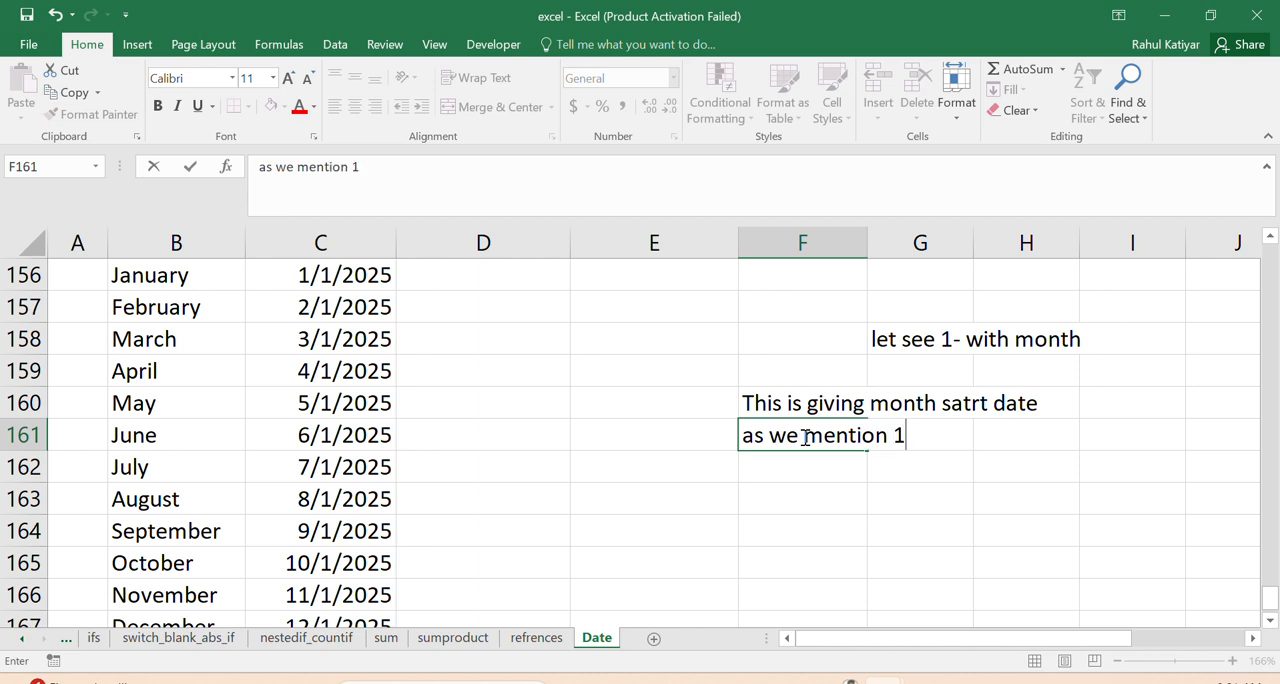
{"action": "key", "text": "Return"}
- Change the day in the C156 formula to 2, making it =DATEVALUE("2"&B156)
{"action": "left_click", "coordinate": [345, 280]}
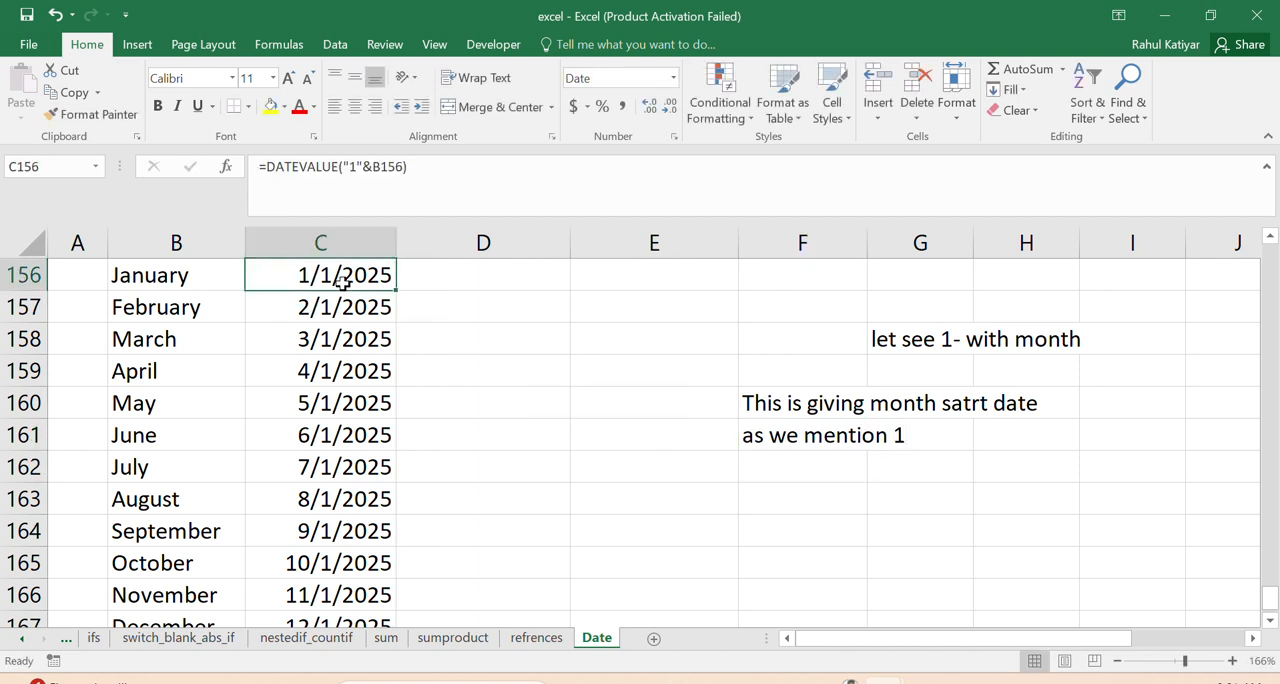
{"action": "double_click", "coordinate": [354, 168]}
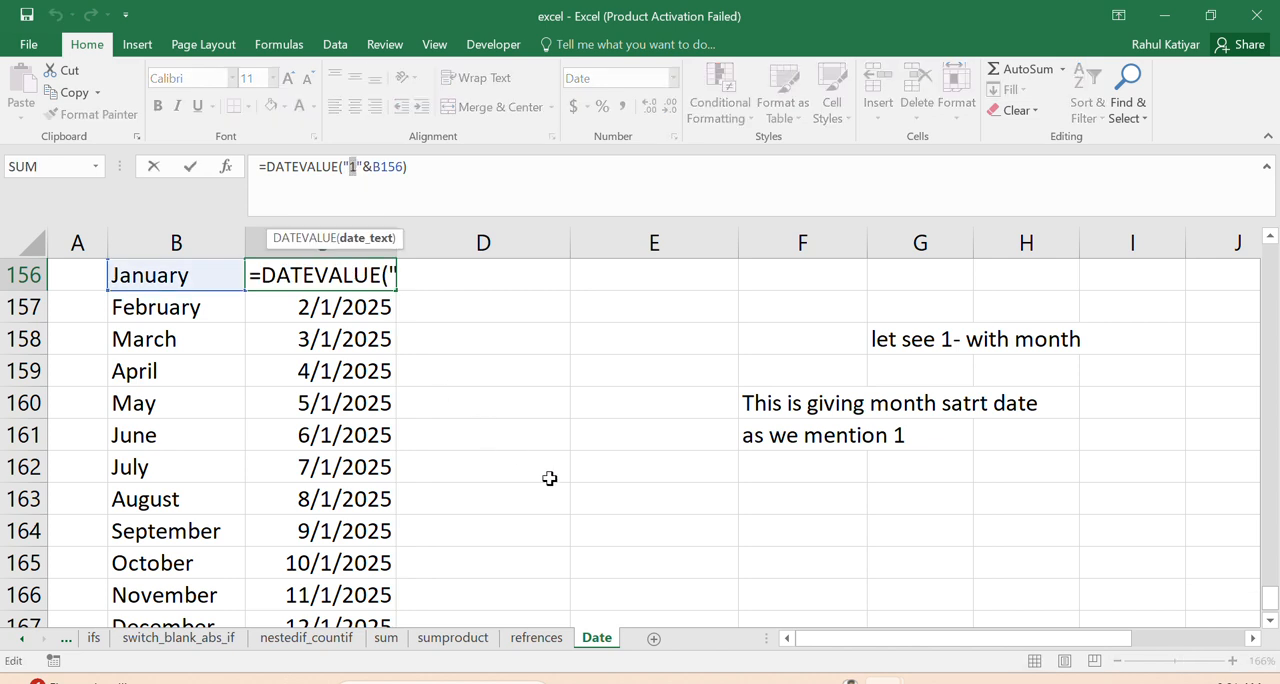
{"action": "type", "text": "2"}
{"action": "key", "text": "Return"}
{"action": "left_click", "coordinate": [386, 280]}
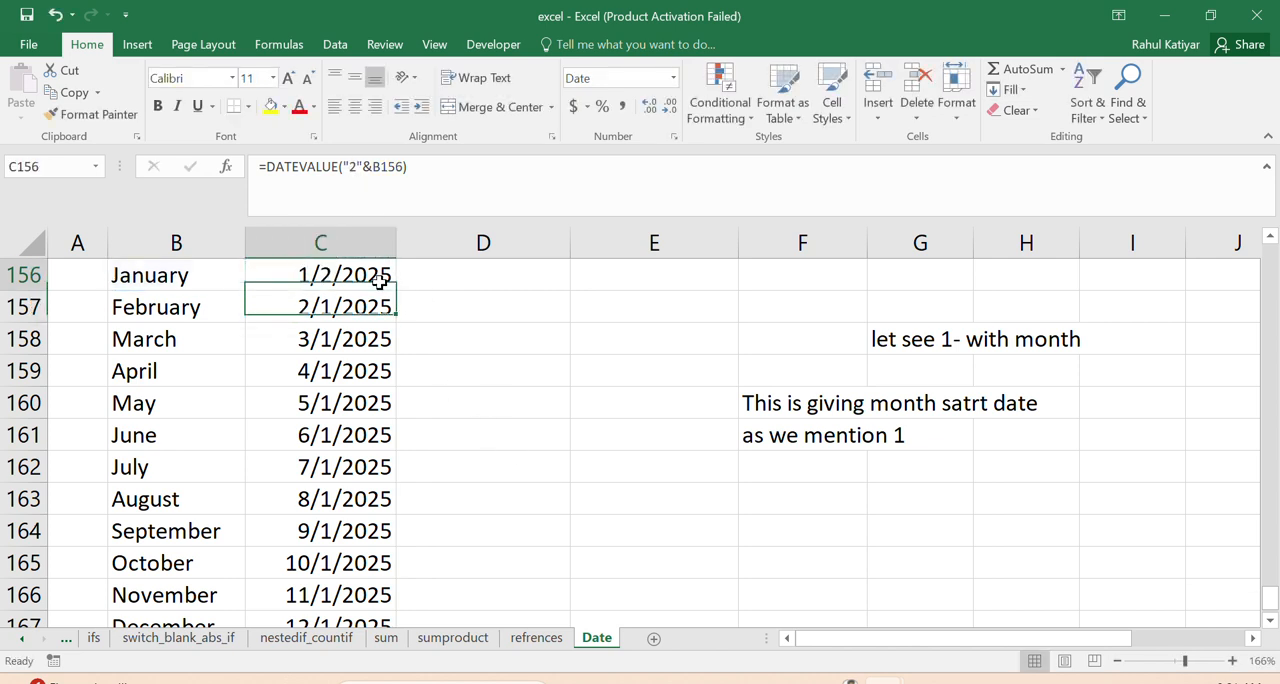
- Change the day in the C156 formula to 30, making it =DATEVALUE("30"&B156)
{"action": "double_click", "coordinate": [352, 168]}
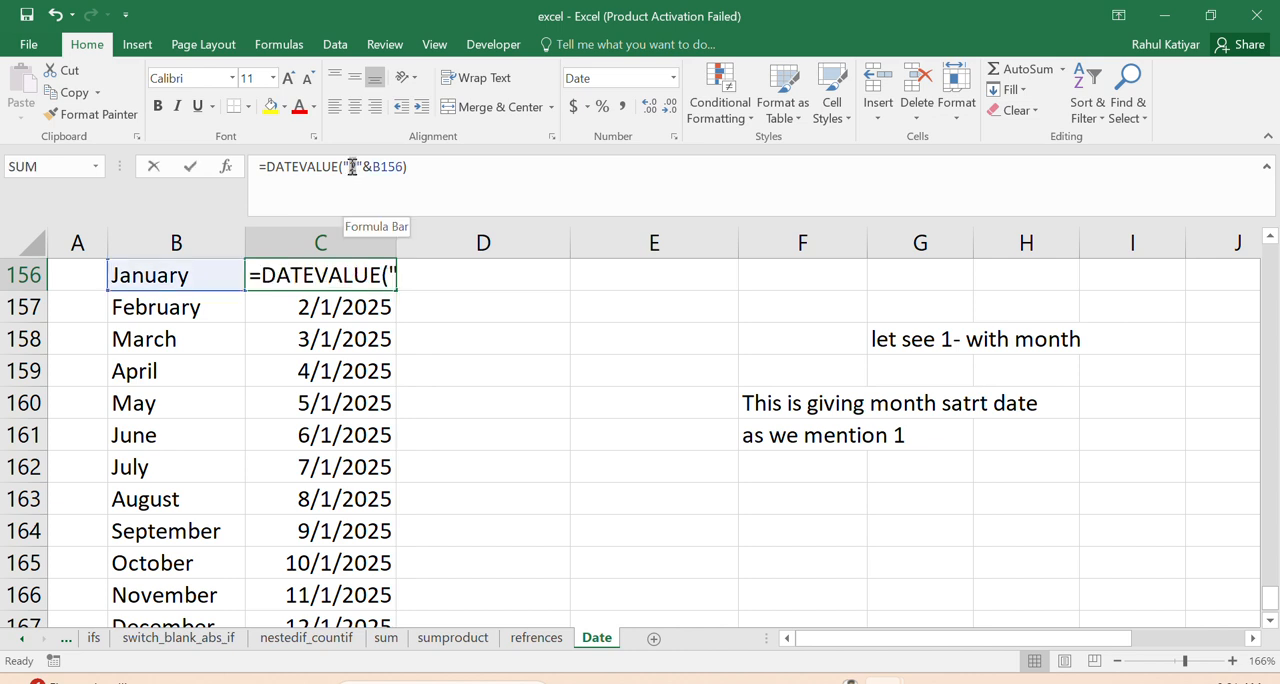
{"action": "type", "text": "30"}
{"action": "key", "text": "Return"}
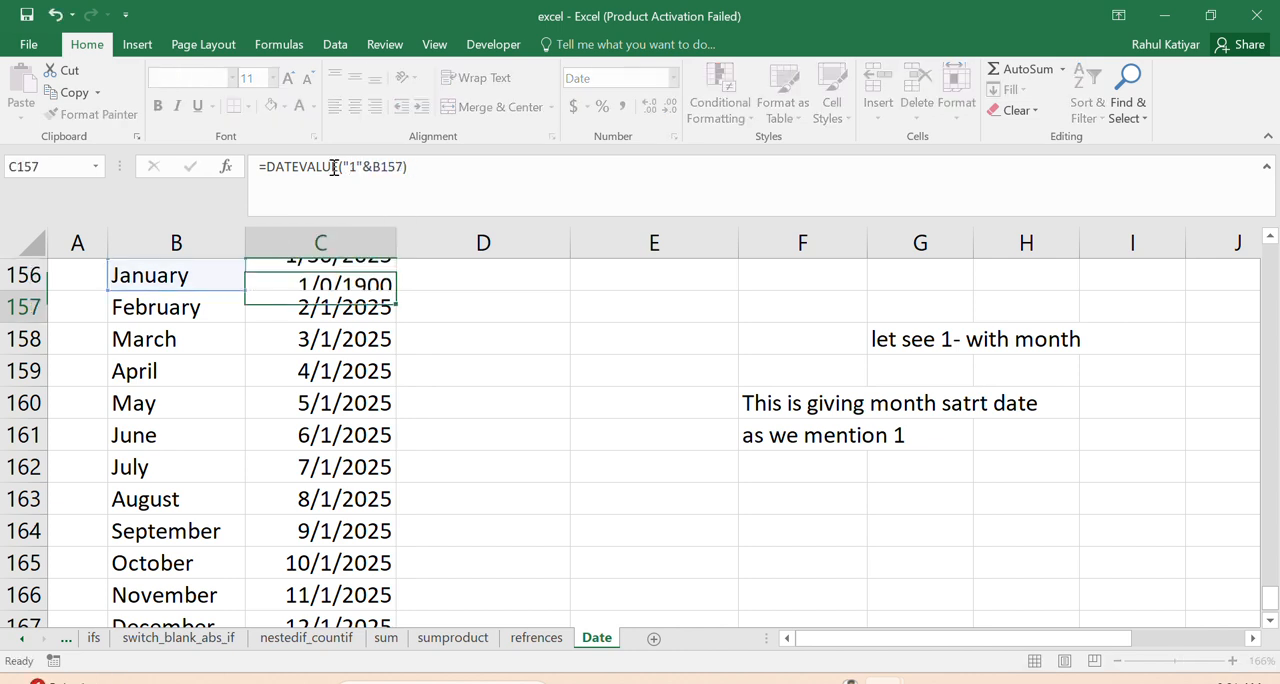
{"action": "left_click", "coordinate": [321, 280]}
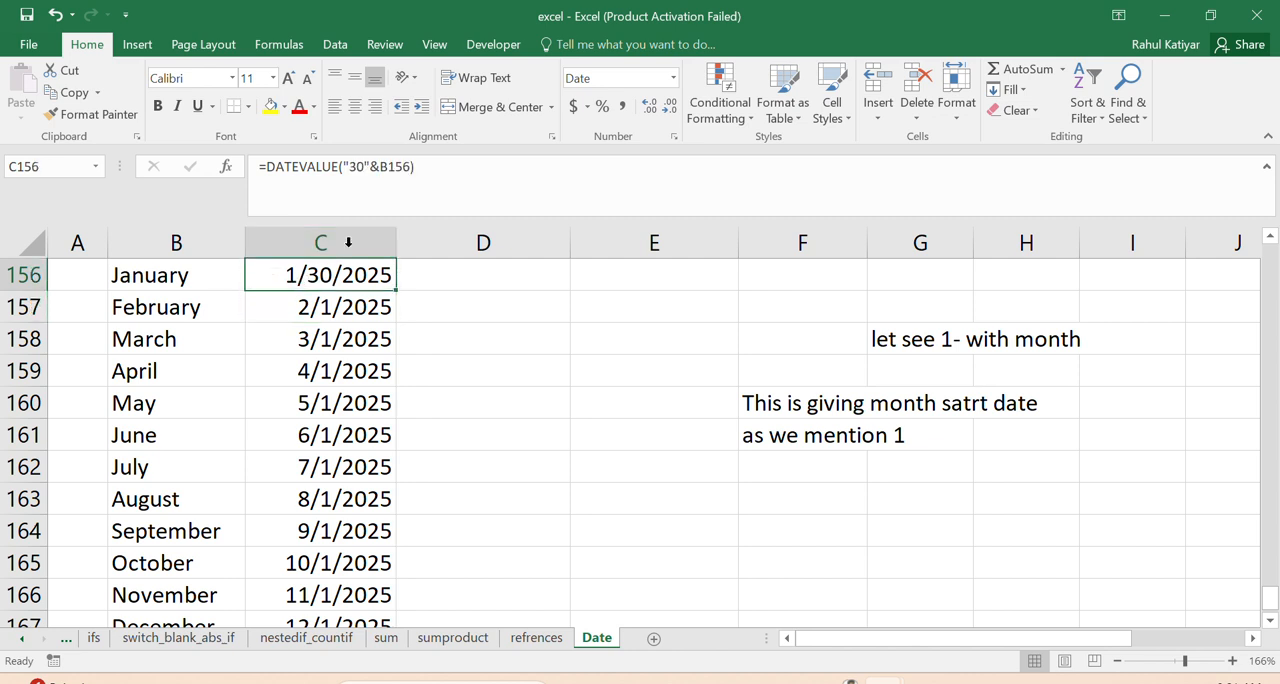
- Set the day in the C156 formula back to 1, making it =DATEVALUE("1"&B156)
{"action": "left_click", "coordinate": [362, 170]}
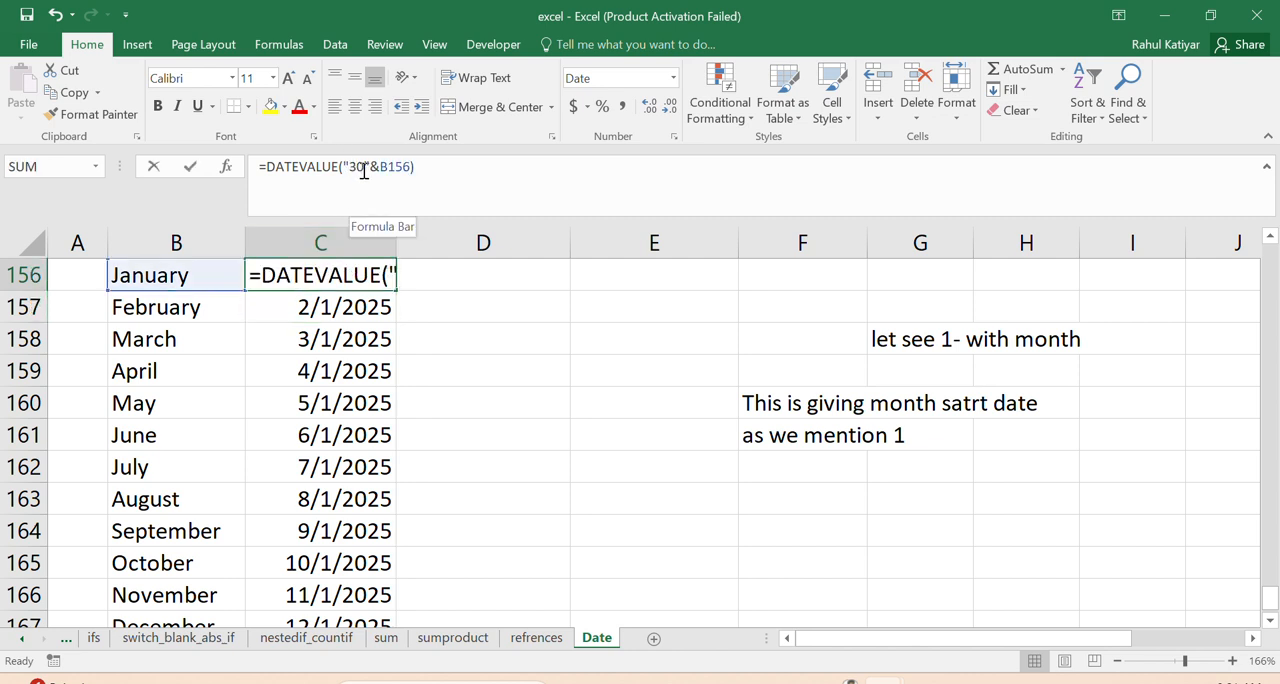
{"action": "type", "text": "1"}
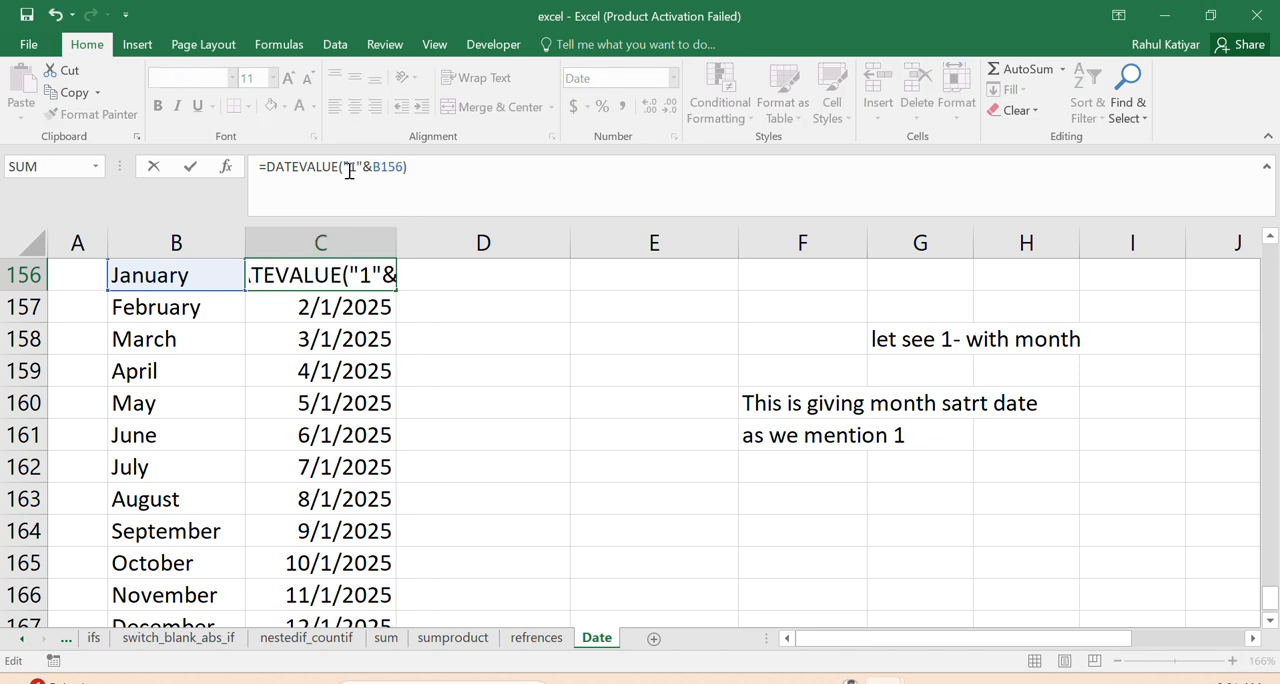
{"action": "key", "text": "Return"}
{"action": "left_click", "coordinate": [350, 274]}
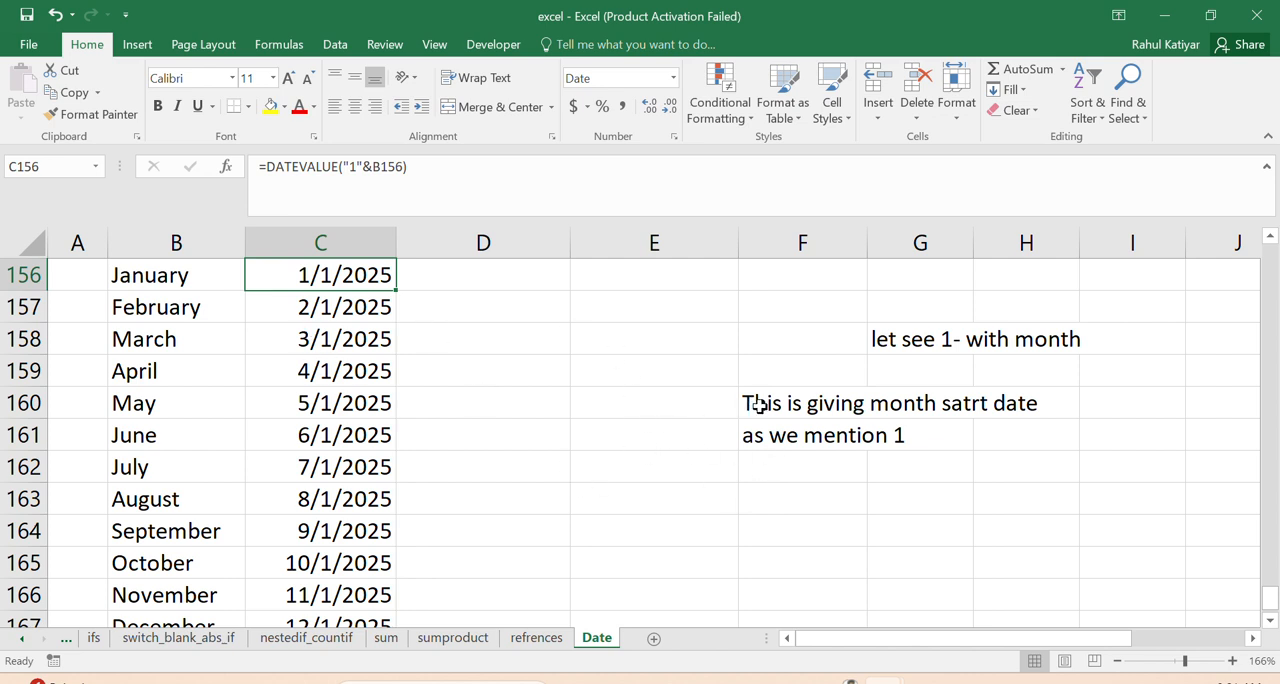
{"action": "left_click", "coordinate": [164, 276]}
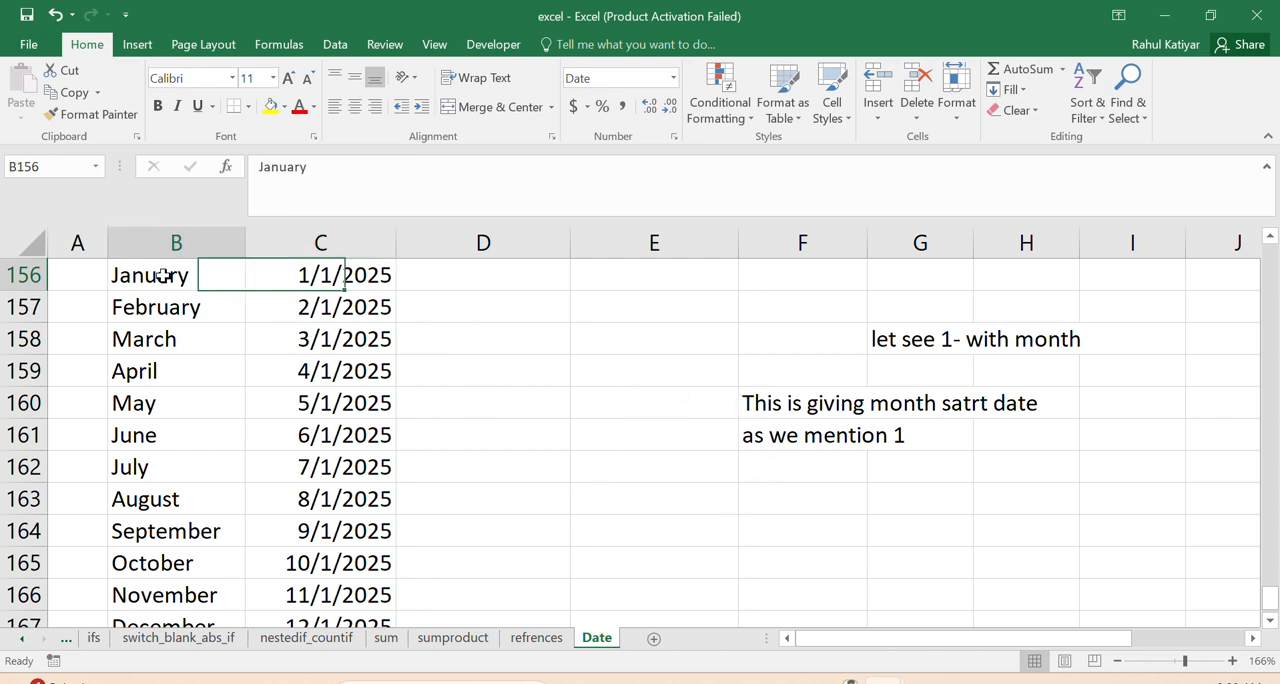
- Enter the note "let see 2 method" in F163
{"action": "left_click", "coordinate": [757, 492]}
{"action": "type", "text": "let s"}
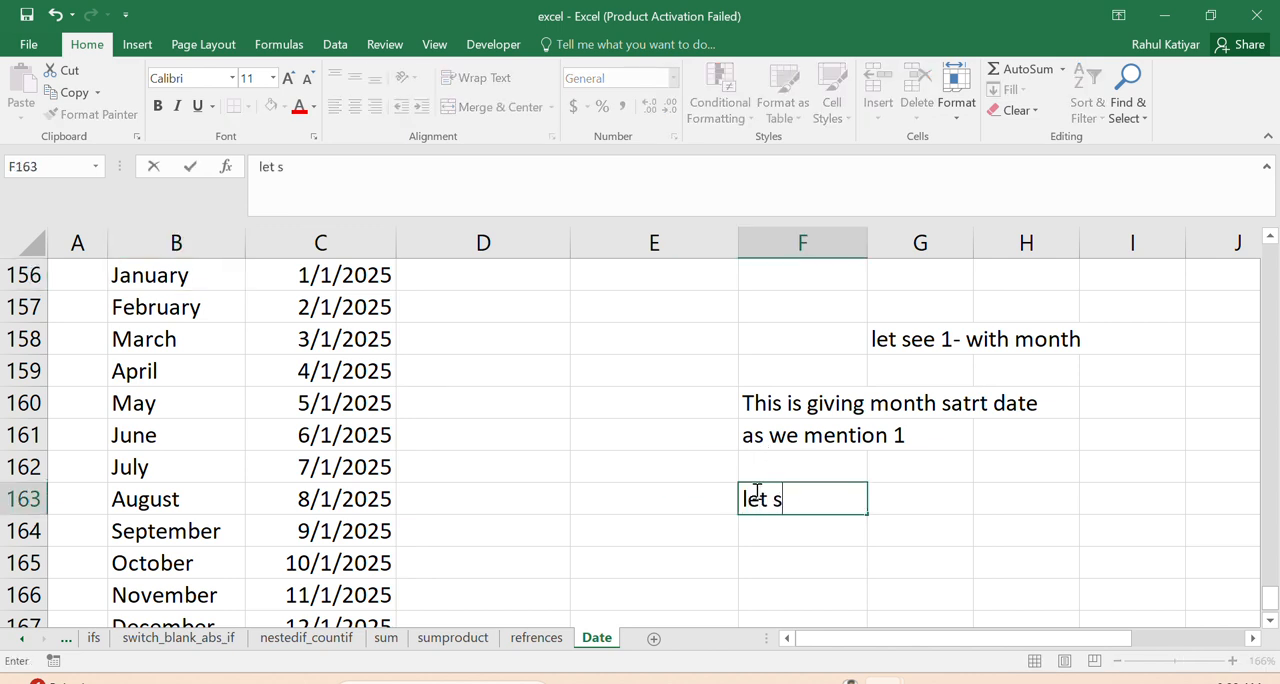
{"action": "type", "text": "ee 2 mey"}
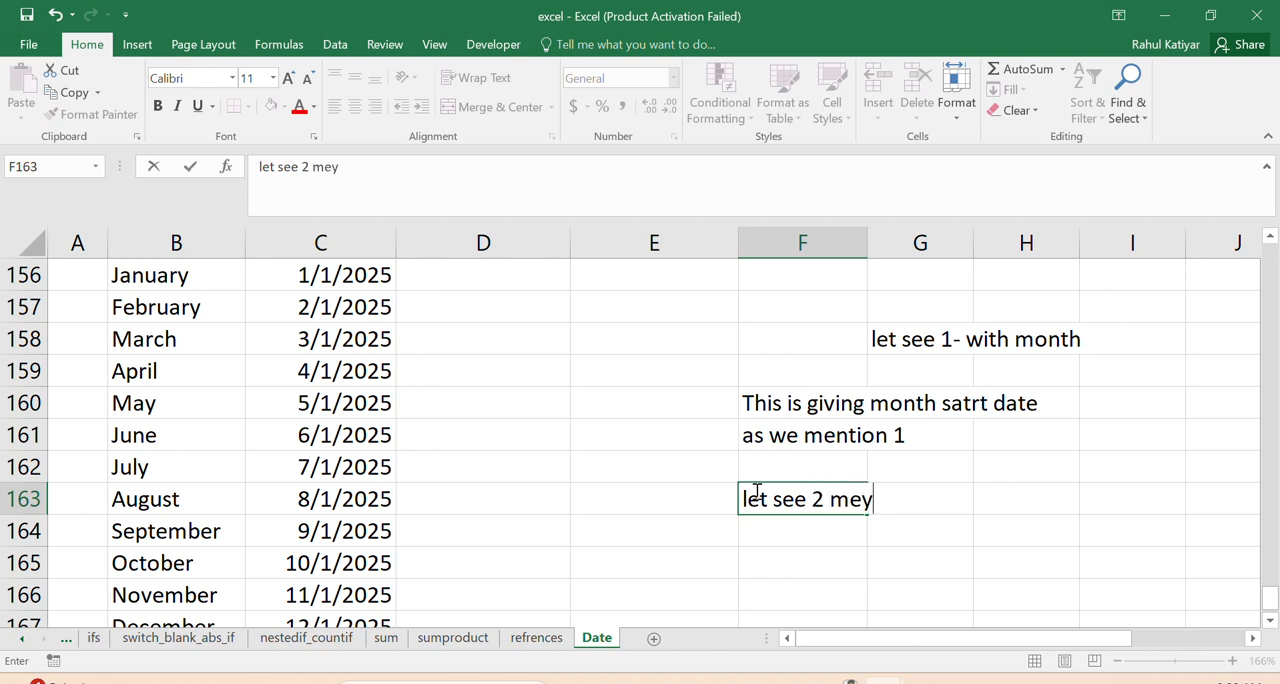
{"action": "key", "text": "BackSpace"}
{"action": "type", "text": "thod"}
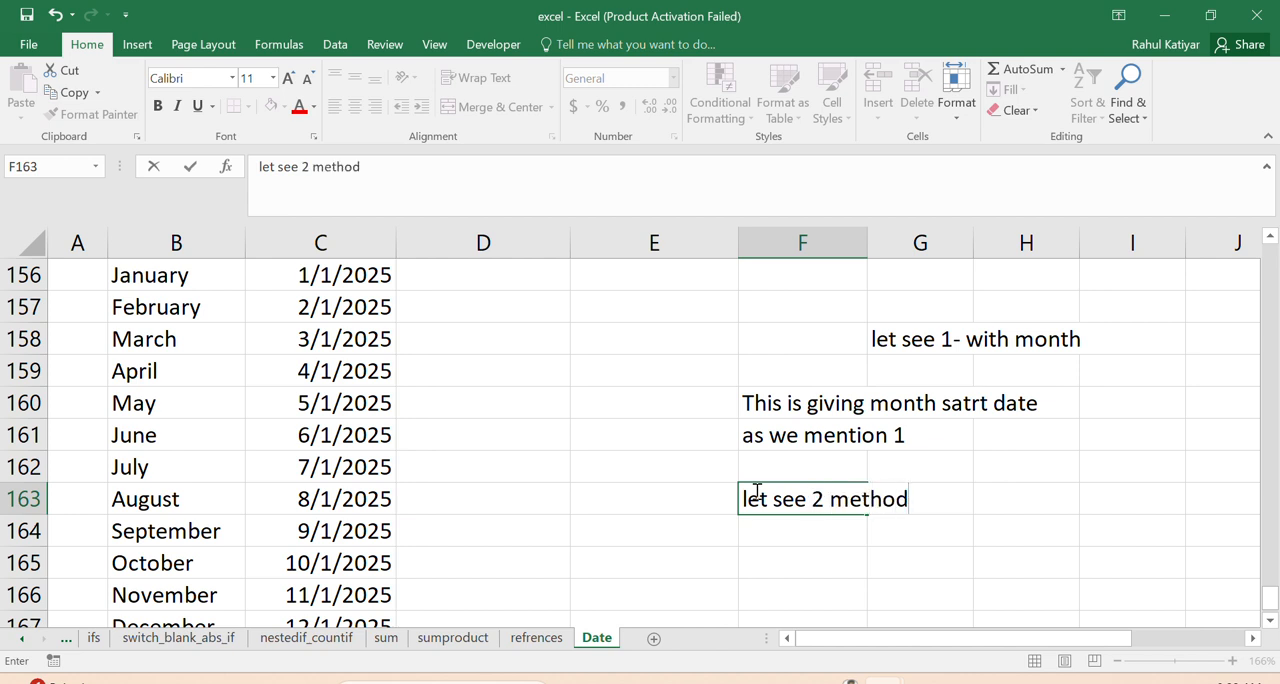
- Enter the note "2- by dates" in F164, directly below the second method note
{"action": "left_click", "coordinate": [748, 531]}
{"action": "type", "text": "2-"}
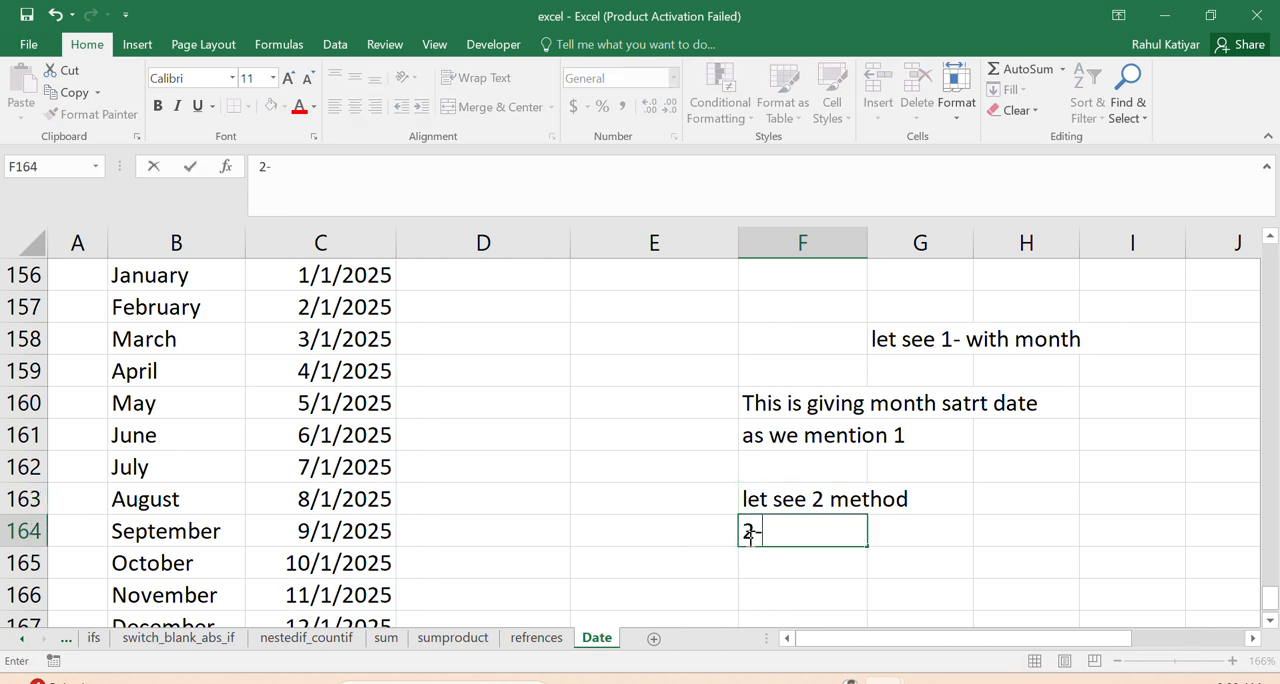
{"action": "type", "text": " by dat"}
{"action": "key", "text": "BackSpace"}
{"action": "type", "text": "y dates"}
{"action": "left_click", "coordinate": [980, 556]}
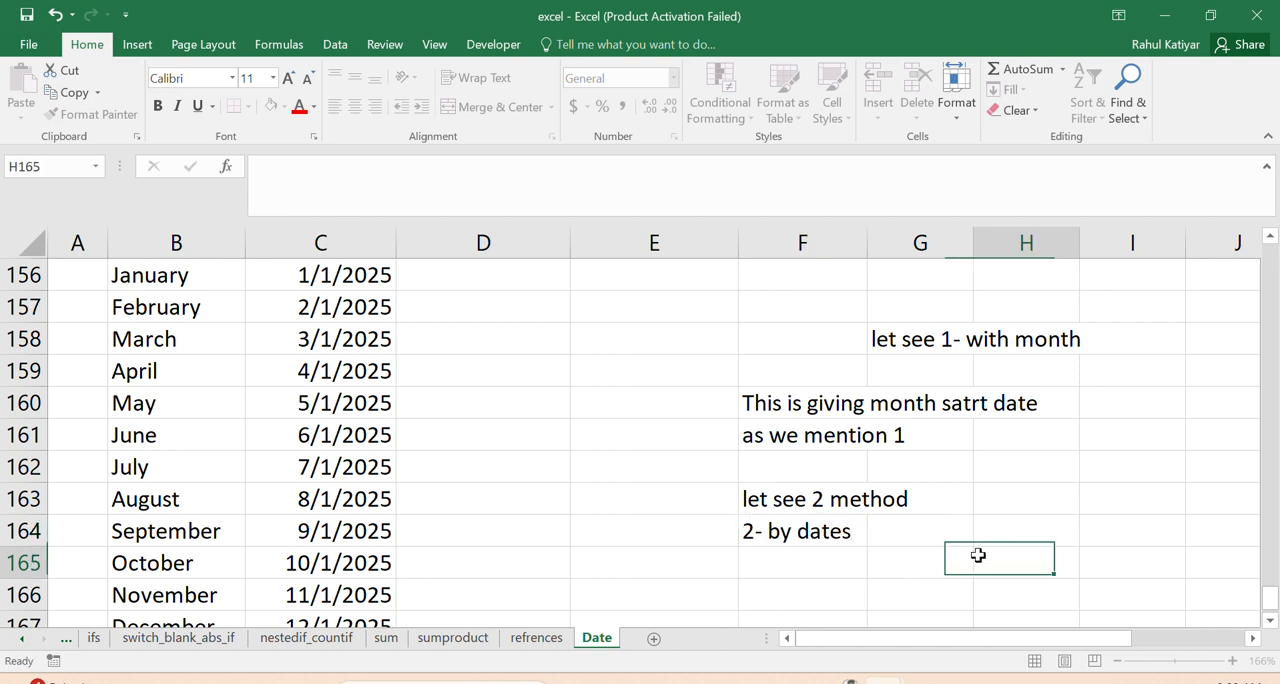
- Clear the month names and dates in B156:C167 and the first method's notes in F158:G161
{"action": "left_click_drag", "start_coordinate": [157, 282], "coordinate": [336, 618]}
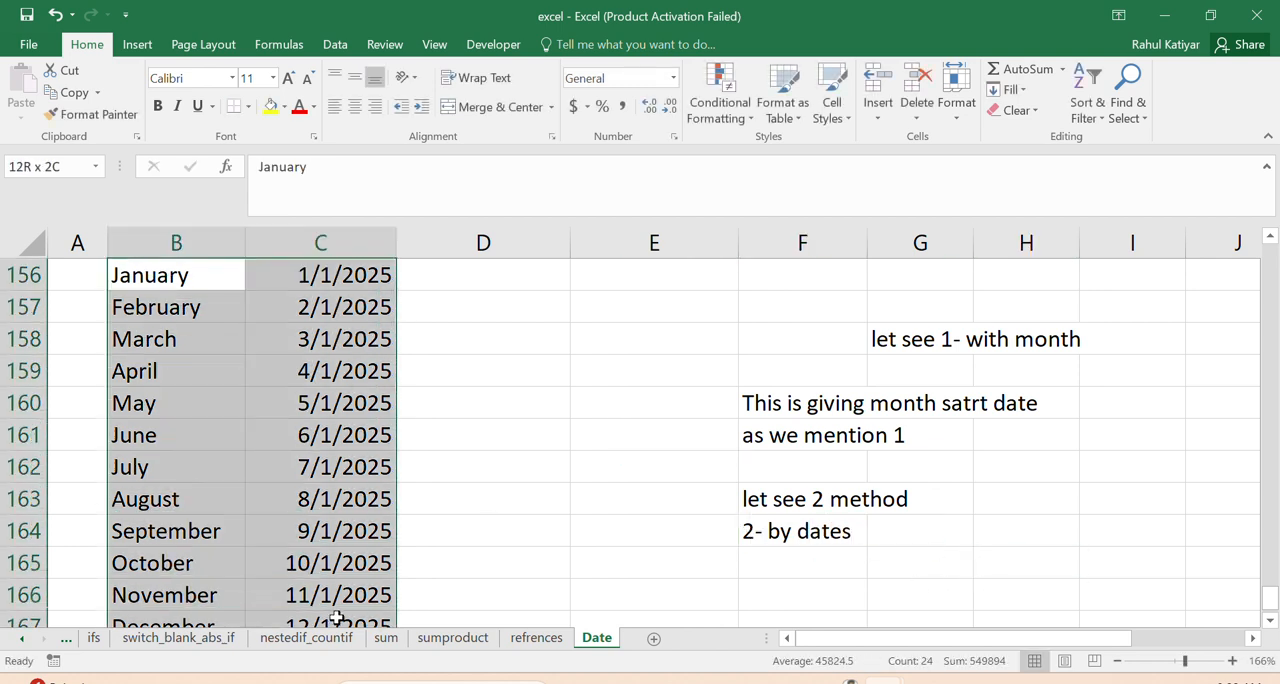
{"action": "key", "text": "Delete"}
{"action": "left_click_drag", "start_coordinate": [804, 338], "coordinate": [906, 423]}
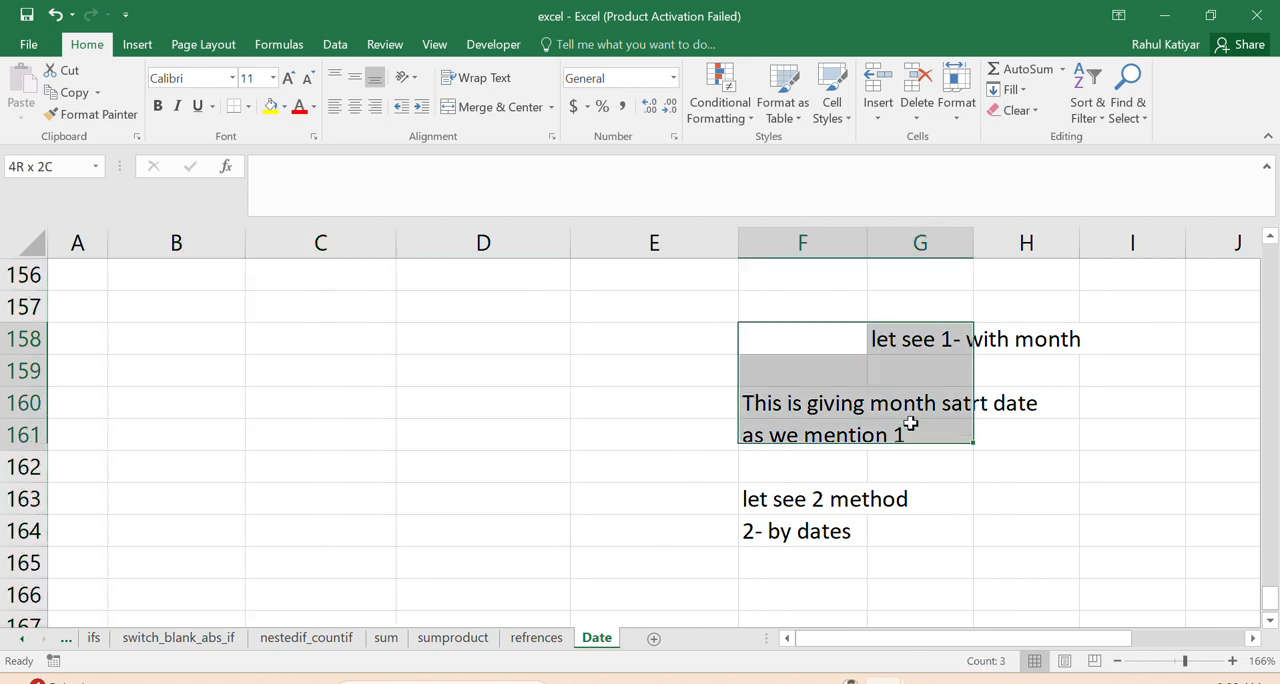
{"action": "key", "text": "Delete"}
- Enter the sample date 6/23/2025 in B157
{"action": "left_click", "coordinate": [241, 310]}
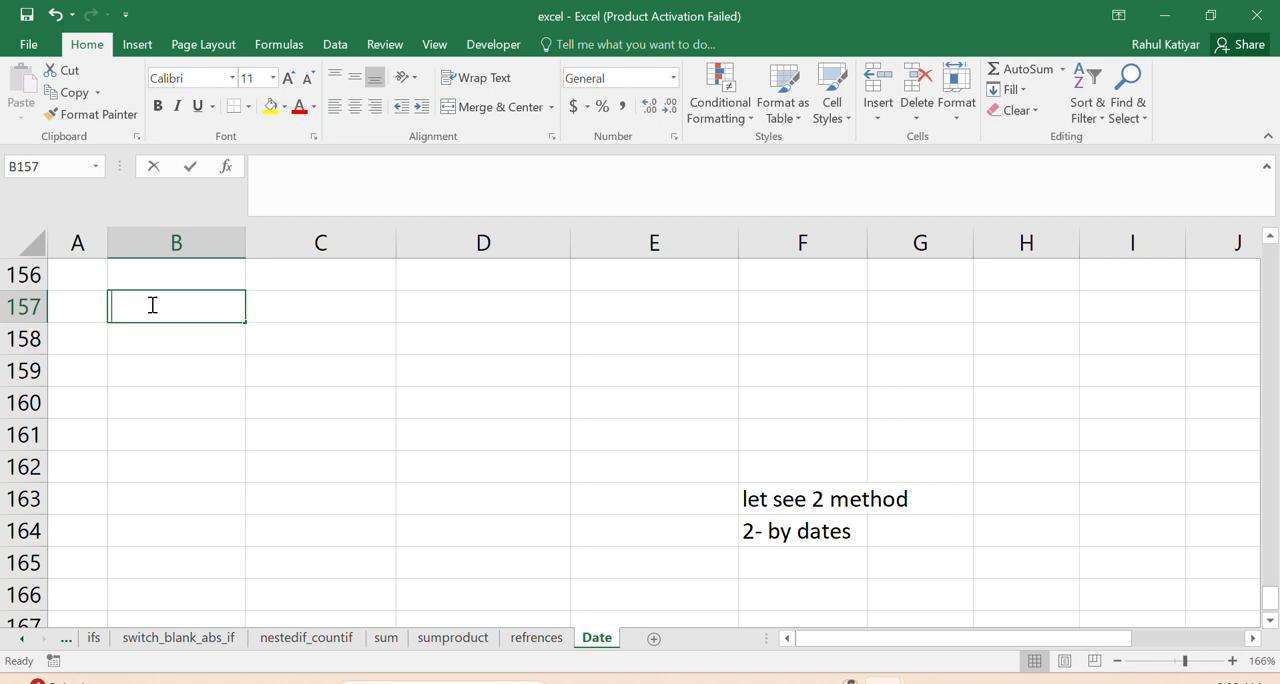
{"action": "type", "text": "6/"}
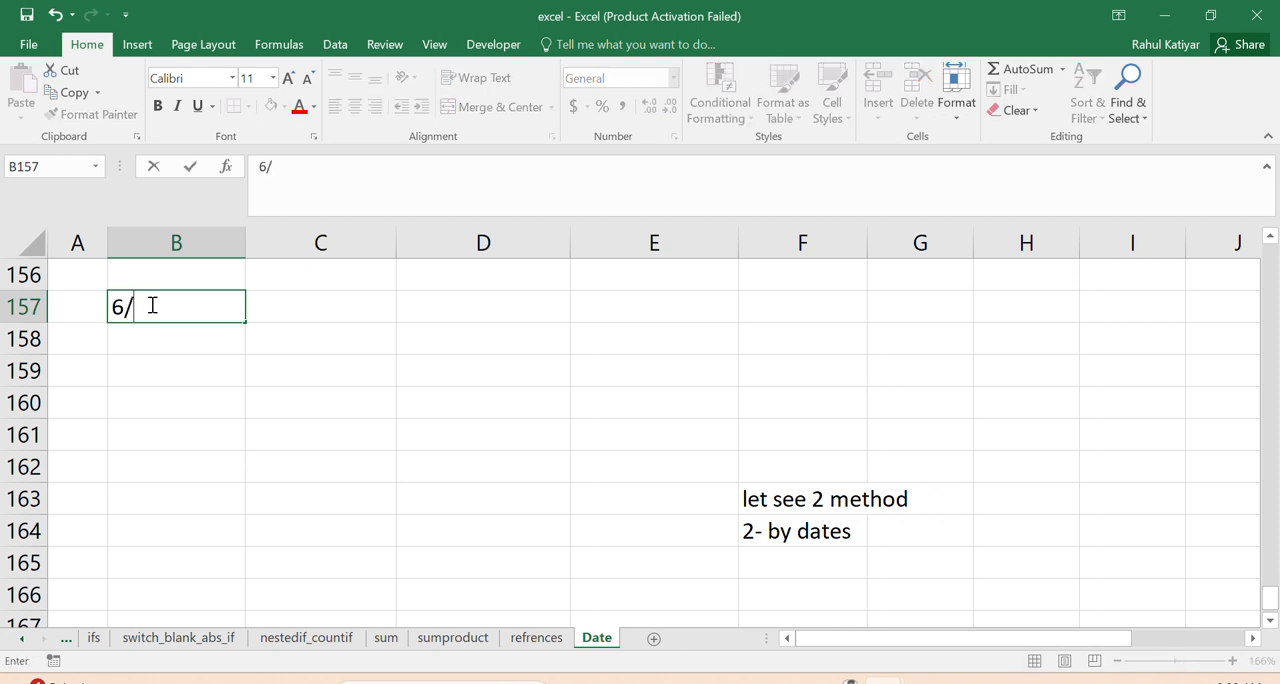
{"action": "type", "text": "23/2025"}
{"action": "left_click", "coordinate": [283, 371]}
{"action": "left_click", "coordinate": [172, 305]}
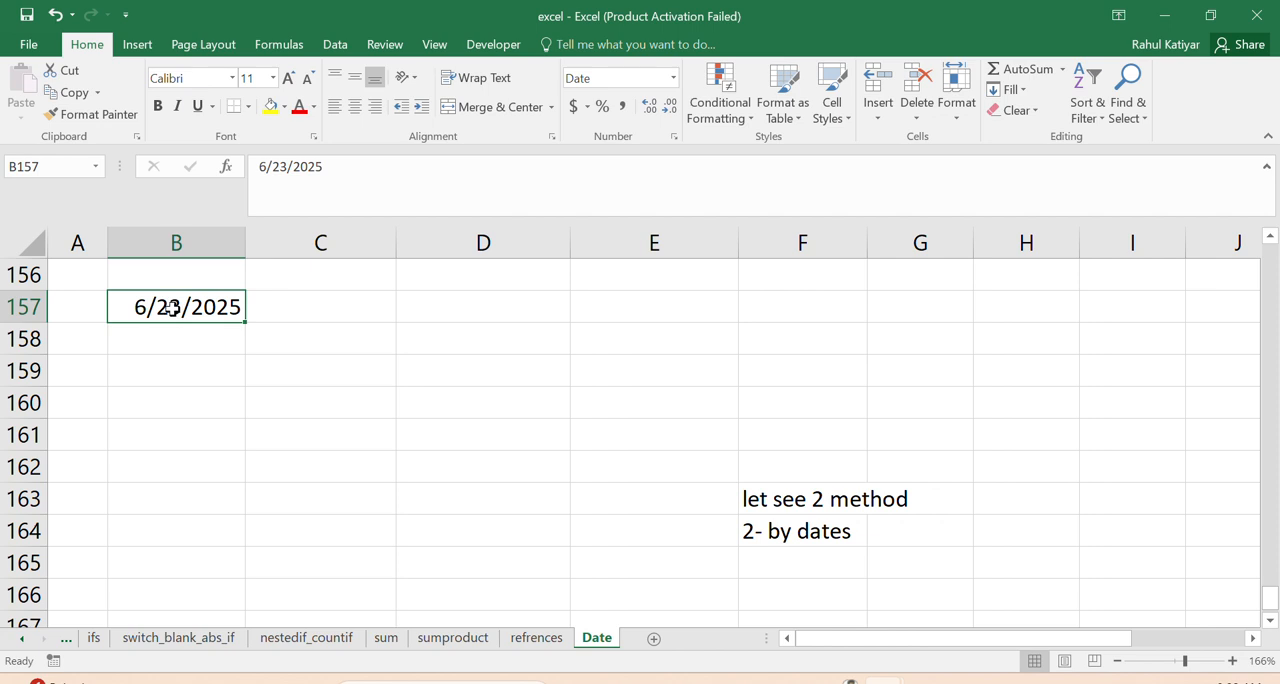
- Enter the formula =DATE(YEAR(B157),MONTH(B157),1) in C157 to get the month's start date
{"action": "double_click", "coordinate": [386, 306]}
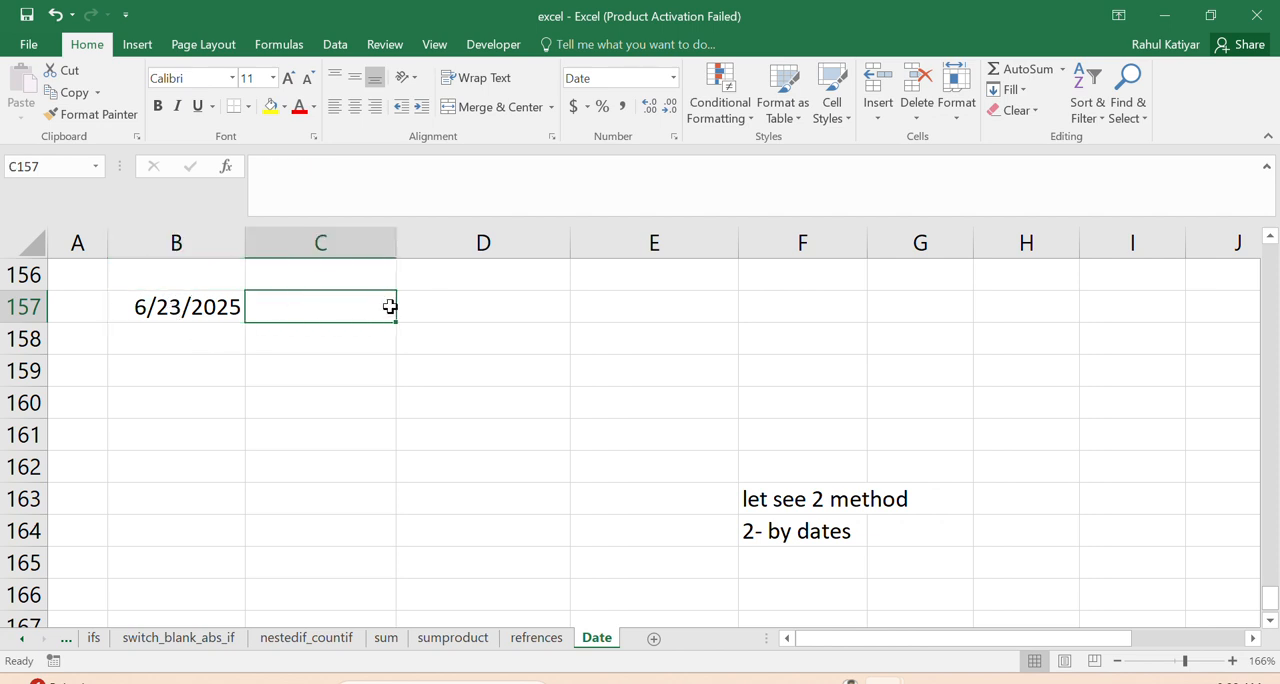
{"action": "type", "text": "=da"}
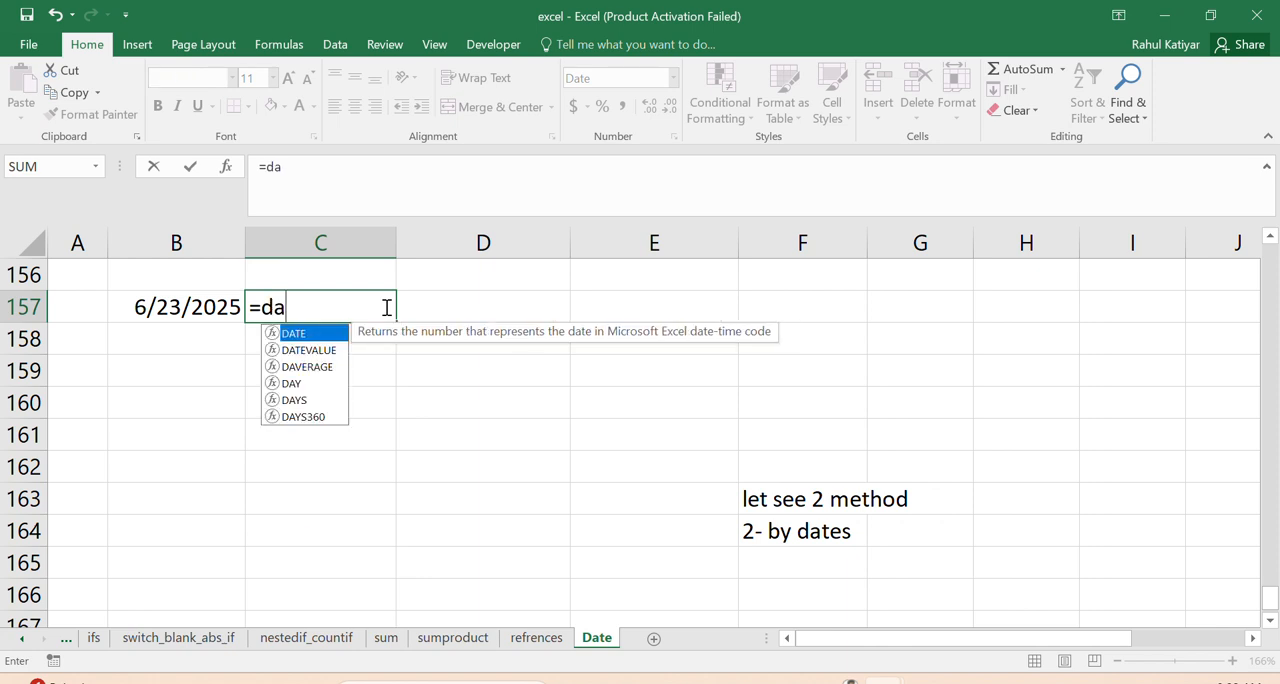
{"action": "type", "text": "te("}
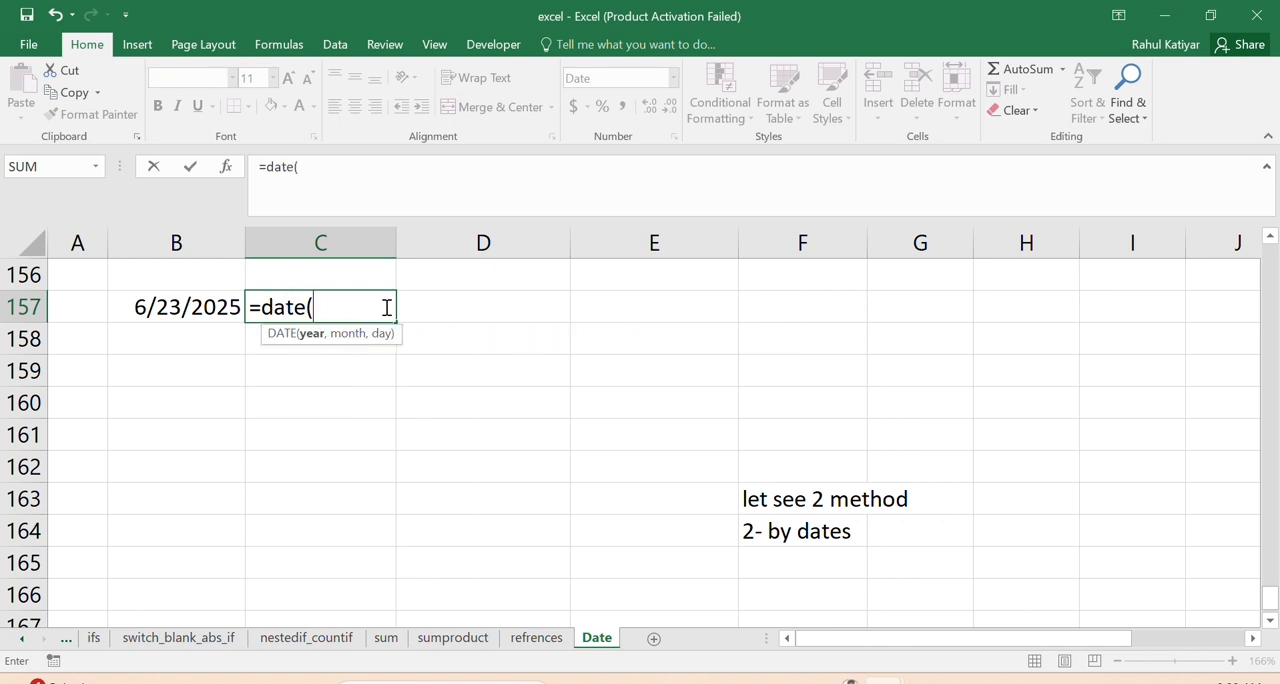
{"action": "type", "text": "year"}
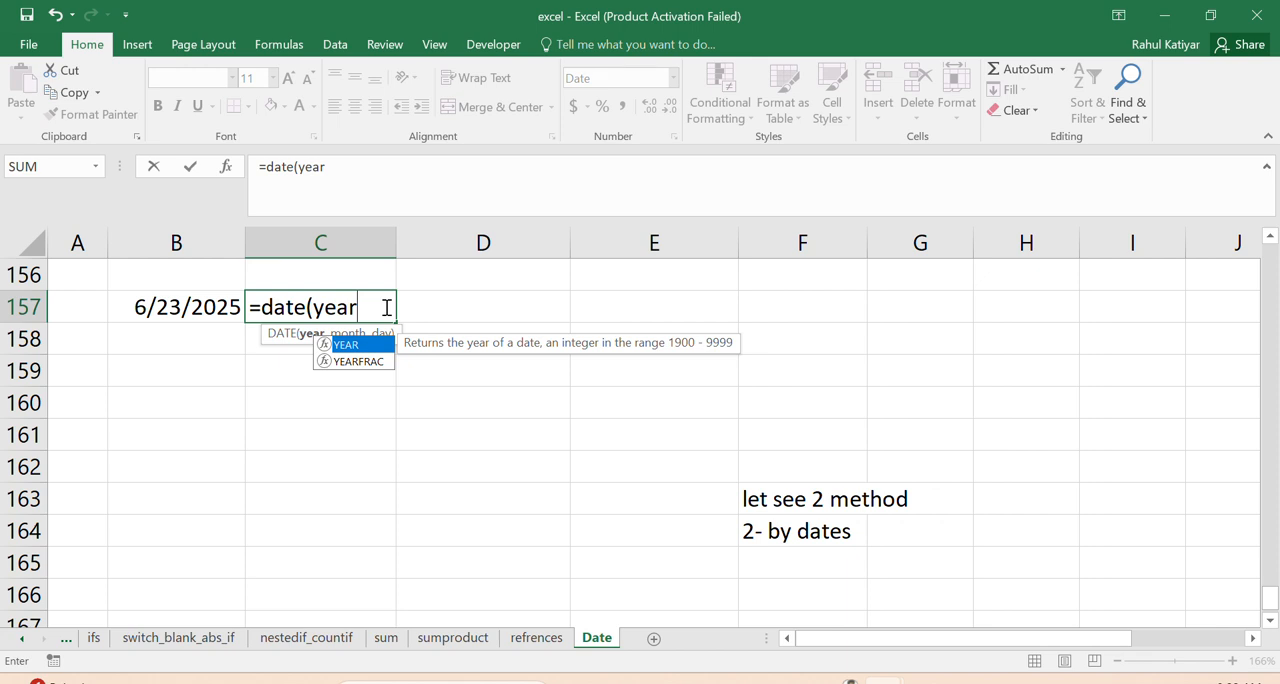
{"action": "type", "text": "("}
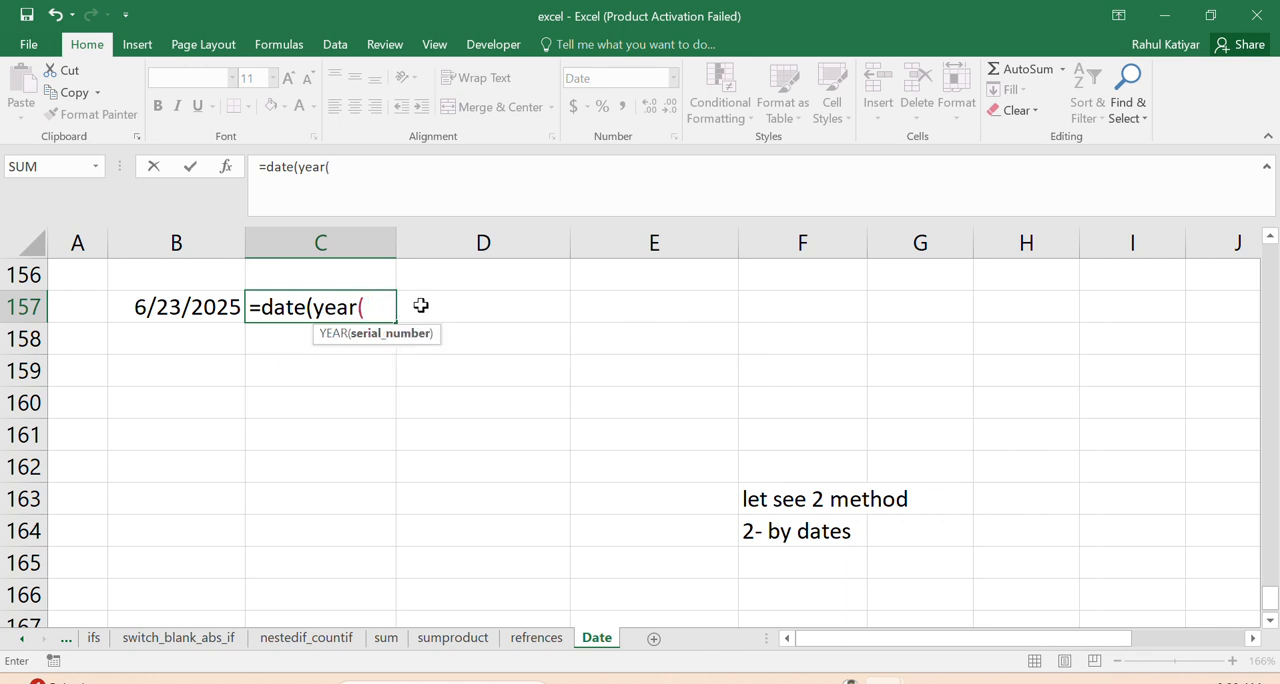
{"action": "left_click", "coordinate": [147, 309]}
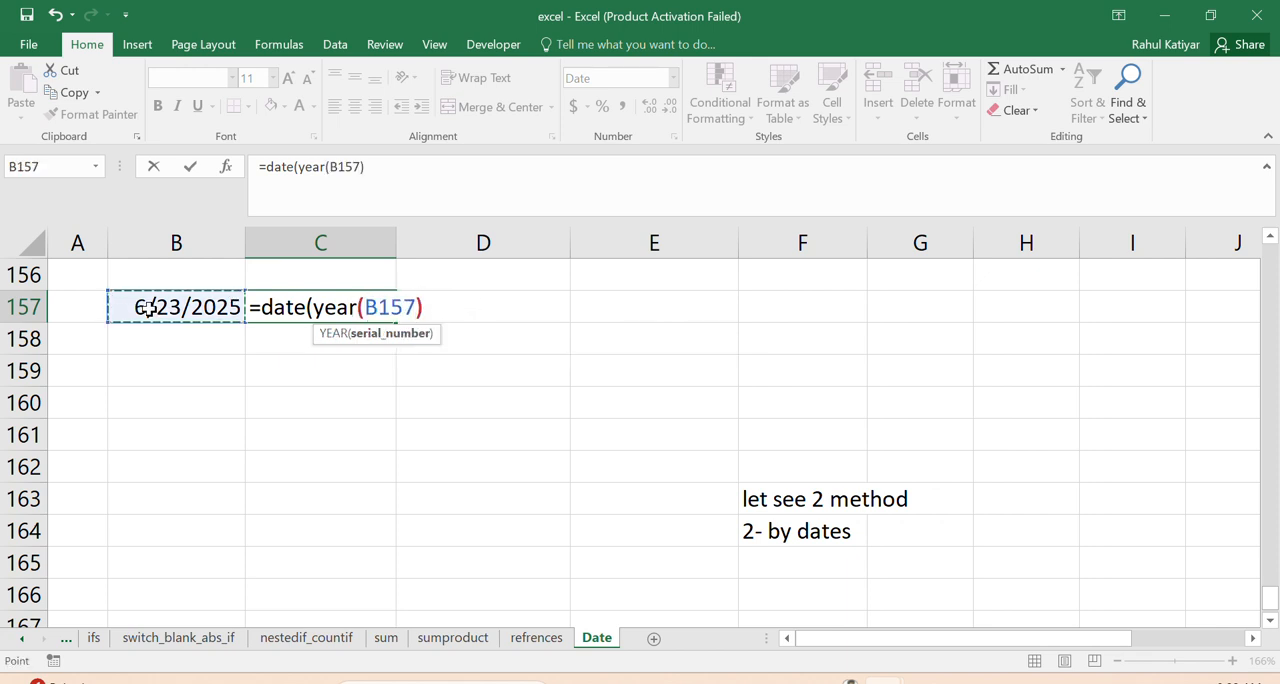
{"action": "type", "text": "),mo"}
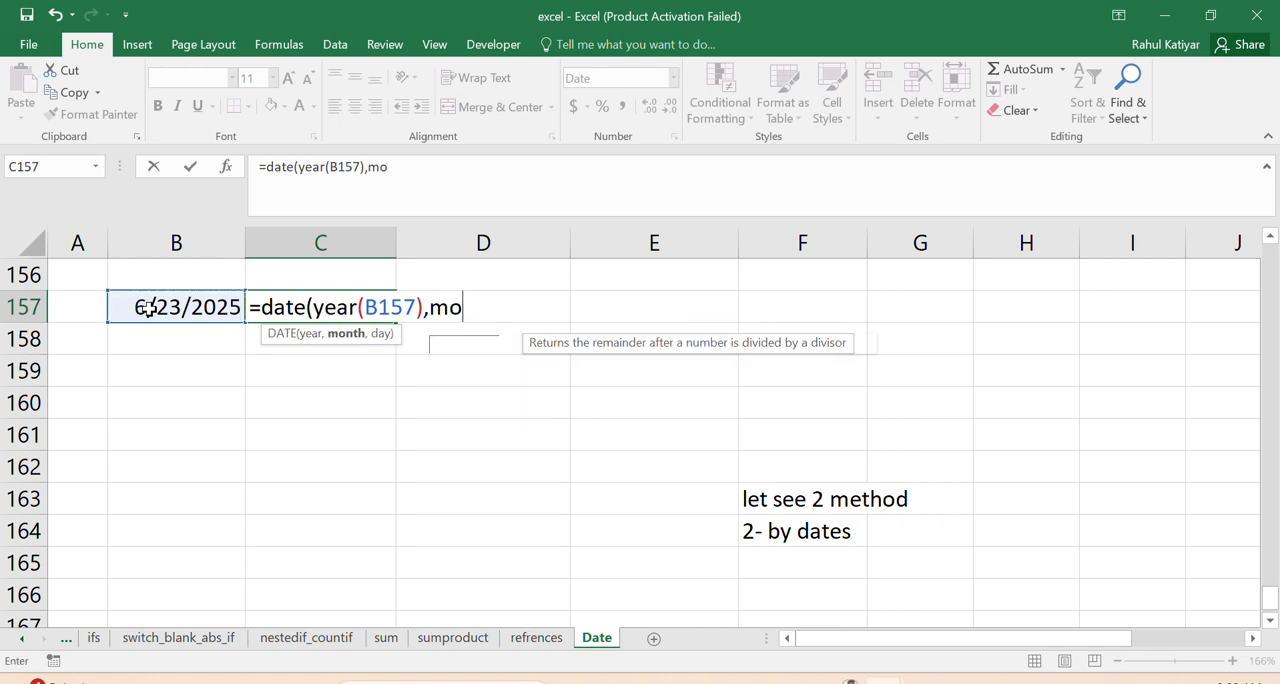
{"action": "type", "text": "nth"}
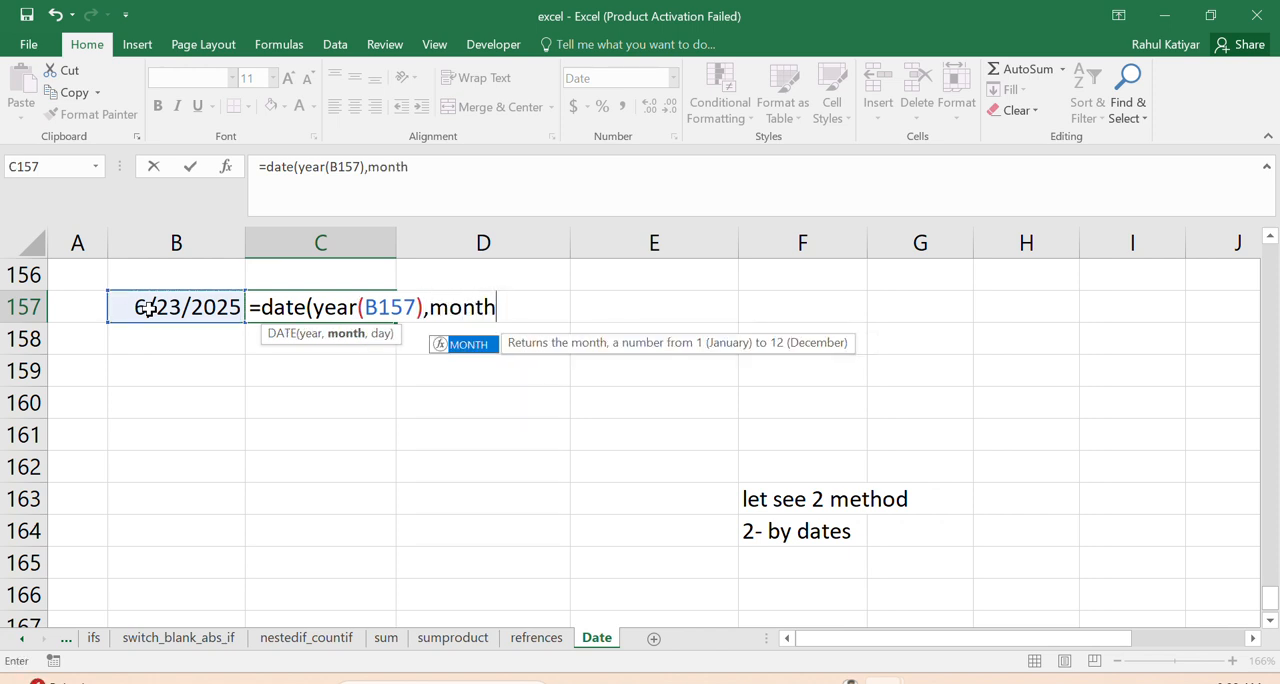
{"action": "type", "text": "("}
{"action": "left_click", "coordinate": [145, 313]}
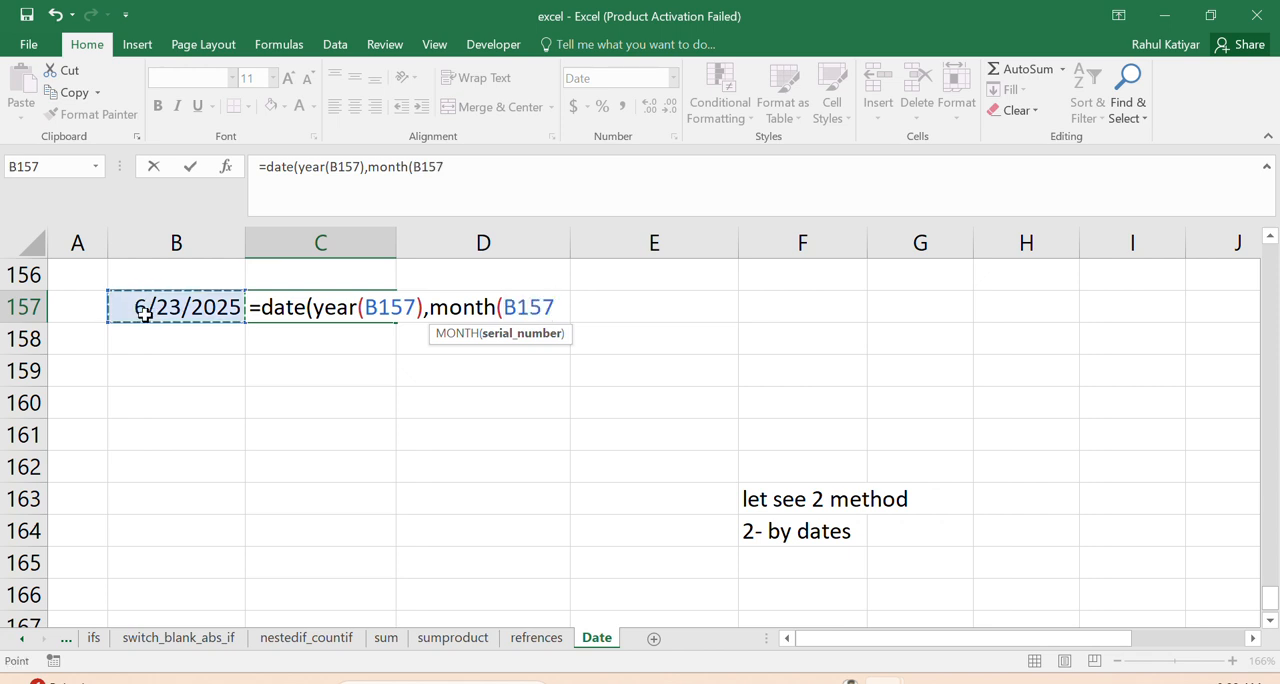
{"action": "type", "text": "),"}
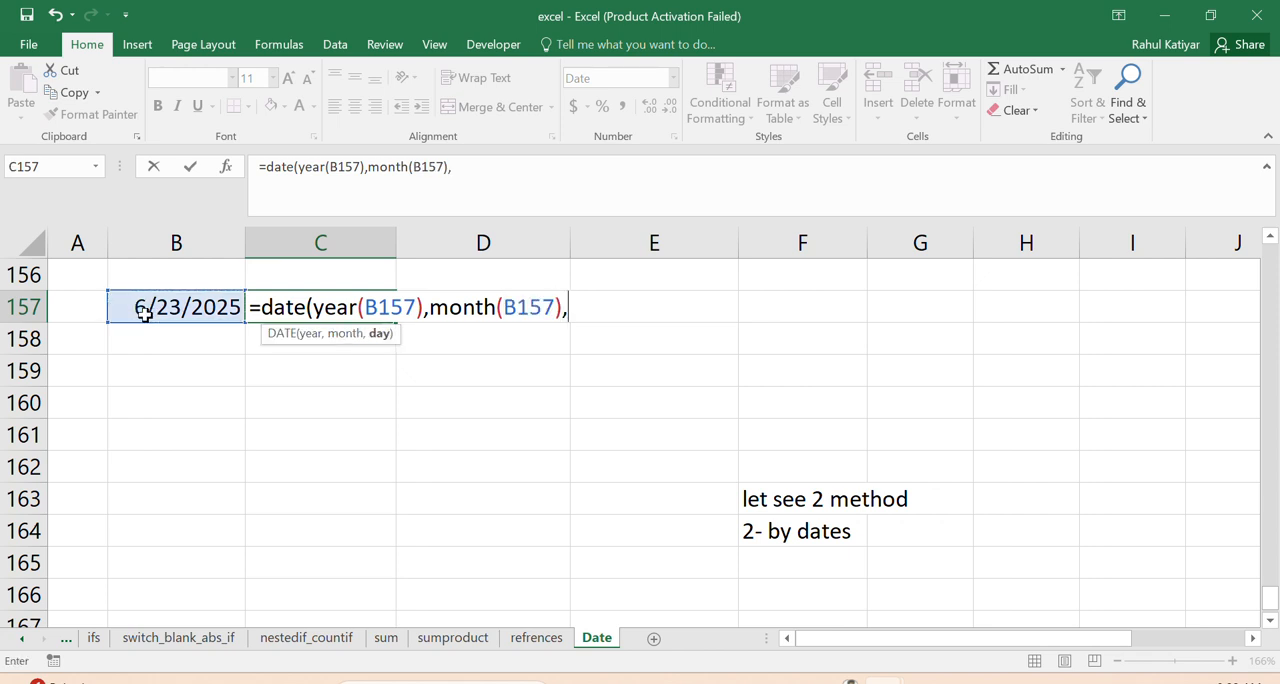
{"action": "type", "text": "1)"}
{"action": "key", "text": "Return"}
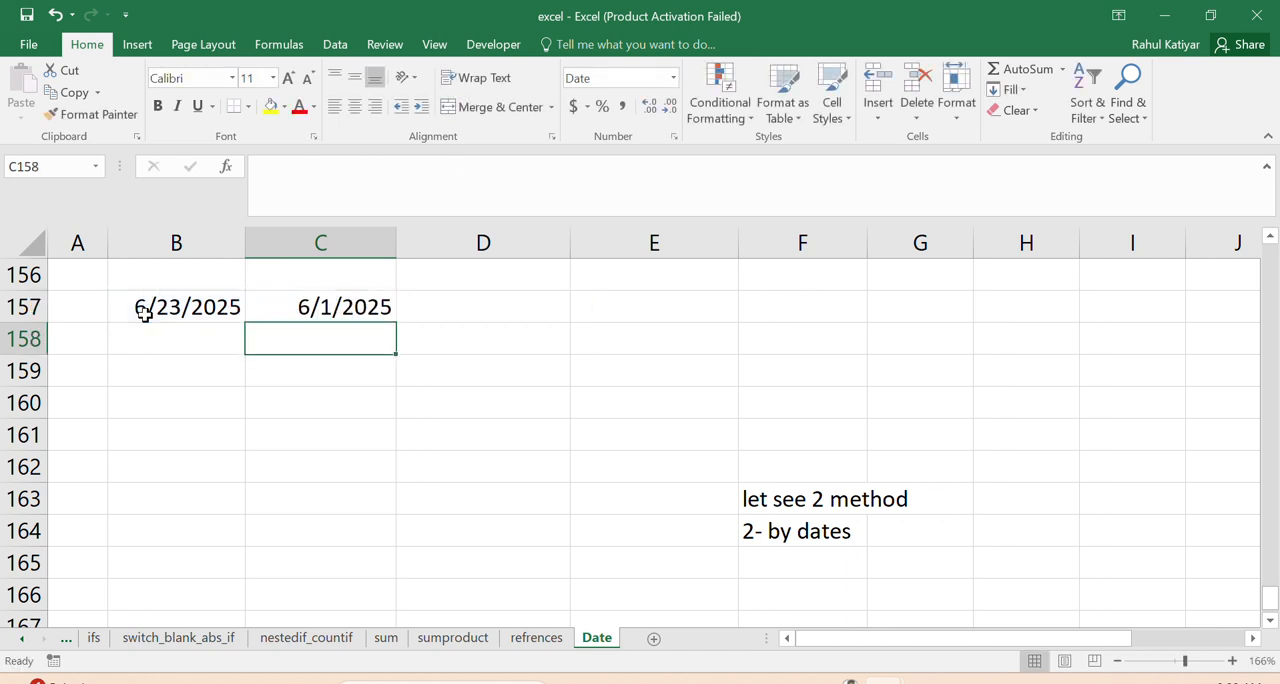
{"action": "left_click", "coordinate": [328, 316]}
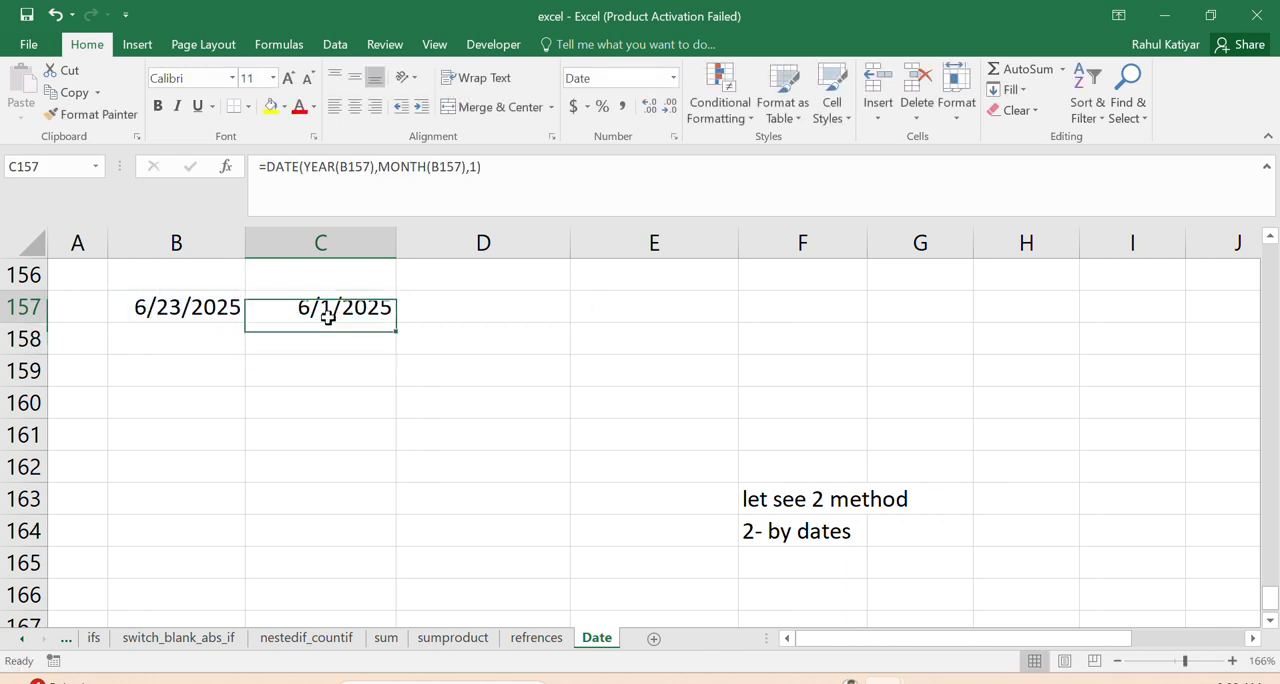
- Change the day argument of the C157 formula to 2, making it =DATE(YEAR(B157),MONTH(B157),2)
{"action": "left_click", "coordinate": [167, 336]}
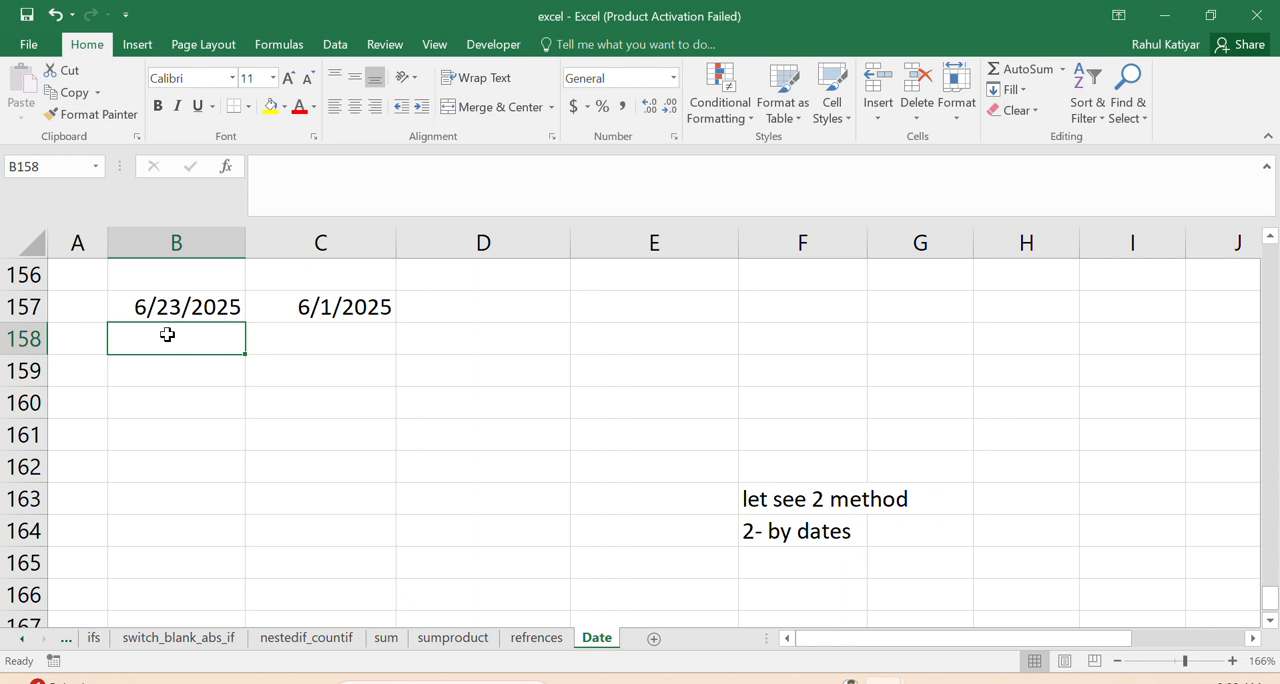
{"action": "left_click", "coordinate": [308, 311]}
{"action": "left_click", "coordinate": [476, 166]}
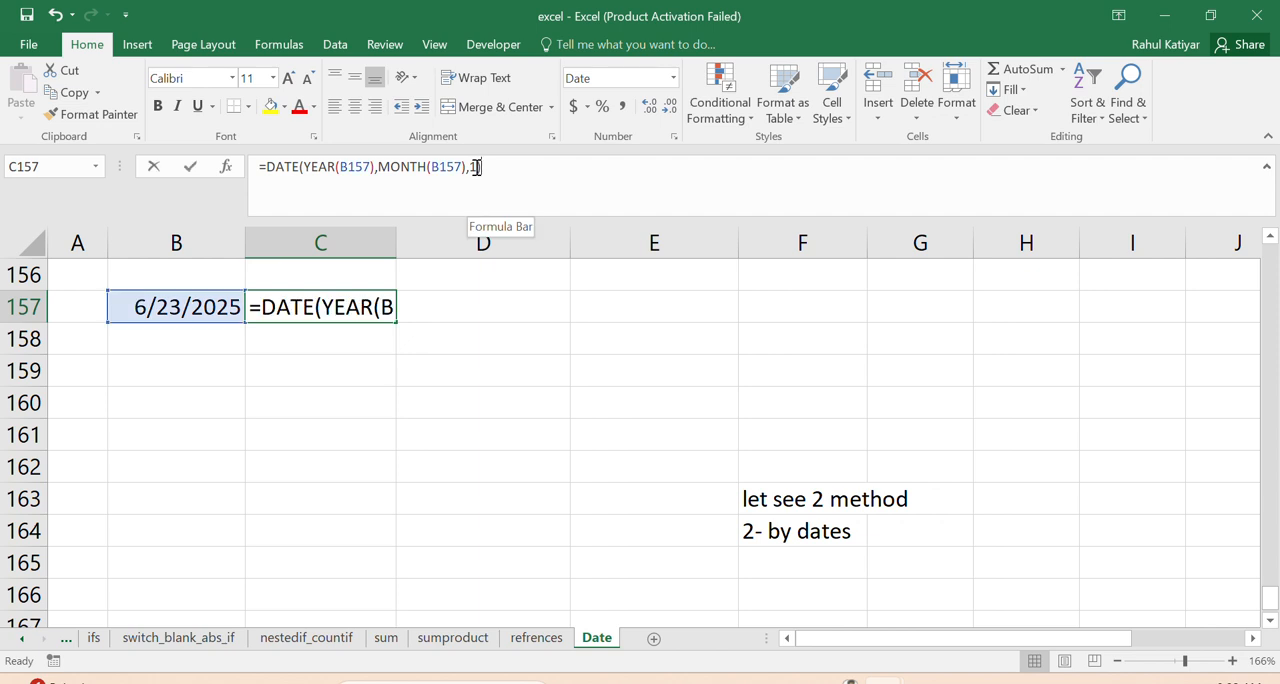
{"action": "key", "text": "BackSpace"}
{"action": "type", "text": "2"}
{"action": "key", "text": "Return"}
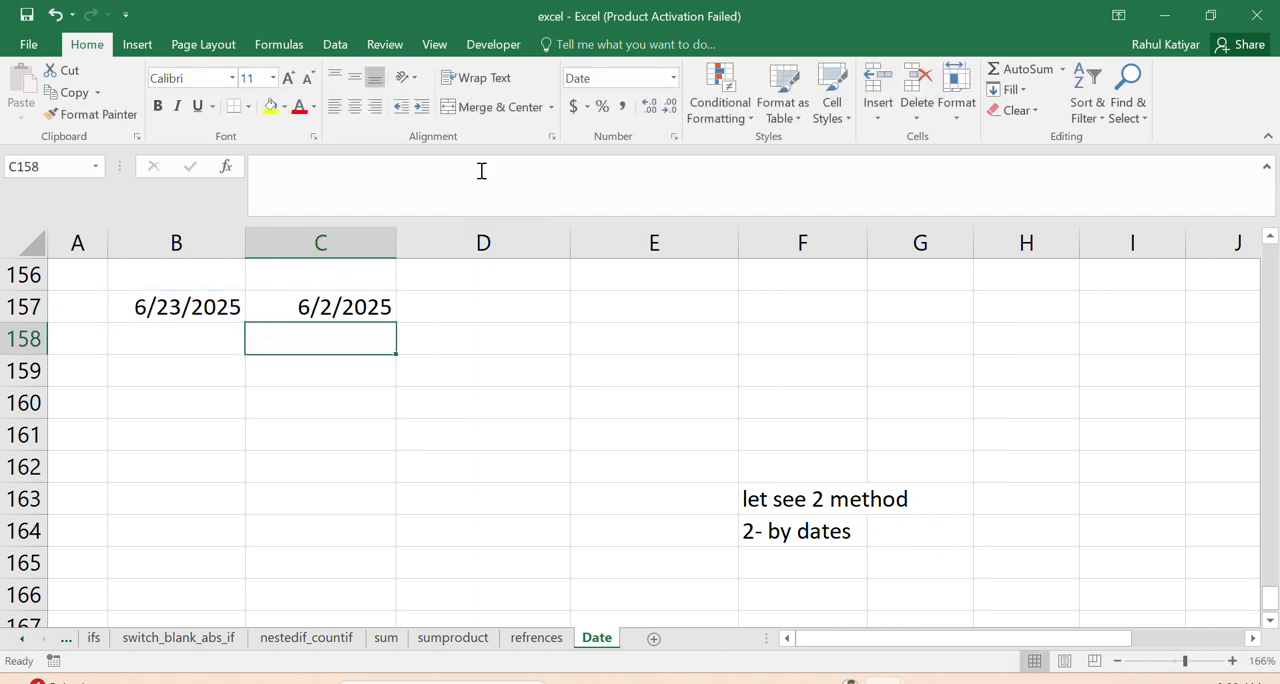
- Change the day argument of the C157 formula to 3, making it =DATE(YEAR(B157),MONTH(B157),3)
{"action": "left_click", "coordinate": [352, 310]}
{"action": "left_click", "coordinate": [474, 167]}
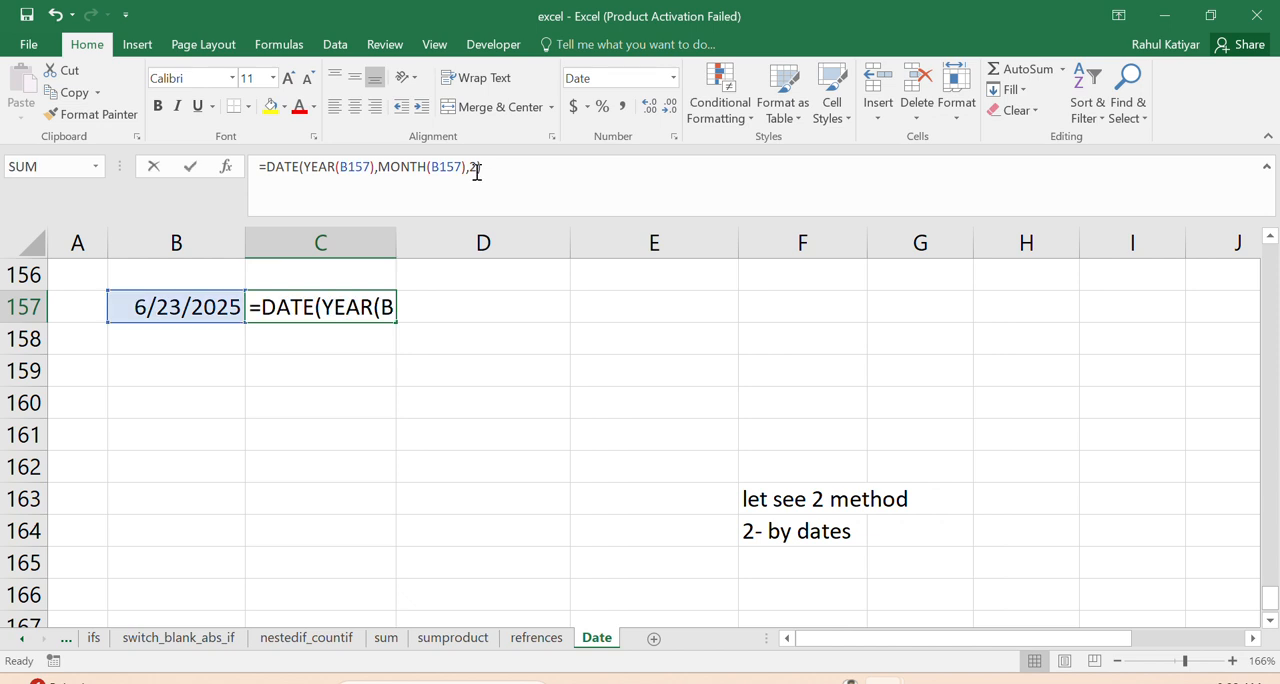
{"action": "type", "text": "3"}
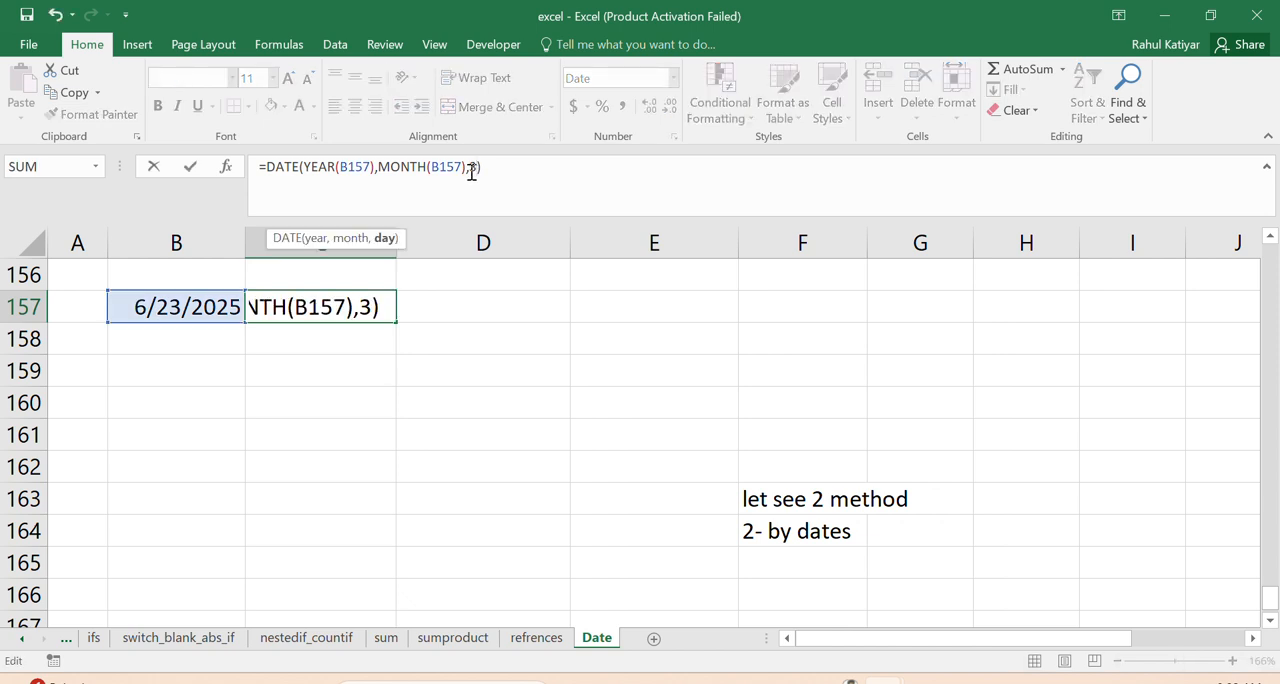
{"action": "key", "text": "Return"}
{"action": "left_click", "coordinate": [364, 308]}
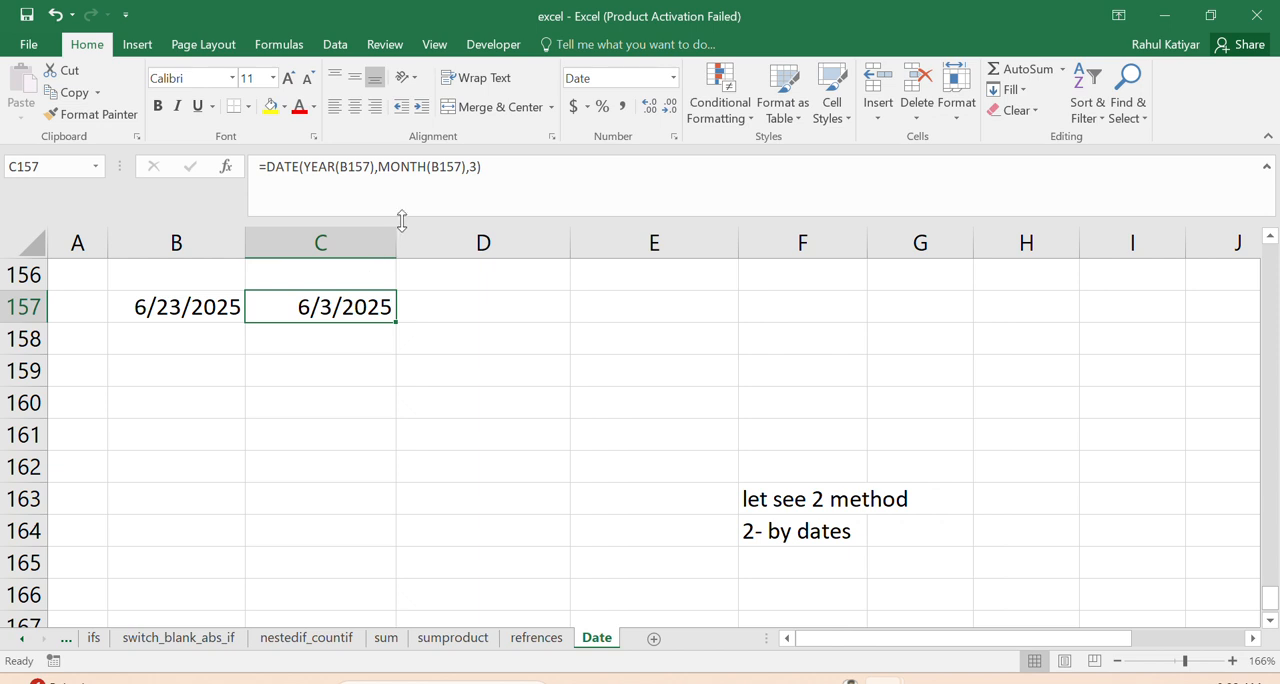
- Set the day argument of the C157 formula back to 1, making it =DATE(YEAR(B157),MONTH(B157),1)
{"action": "left_click", "coordinate": [480, 169]}
{"action": "double_click", "coordinate": [472, 166]}
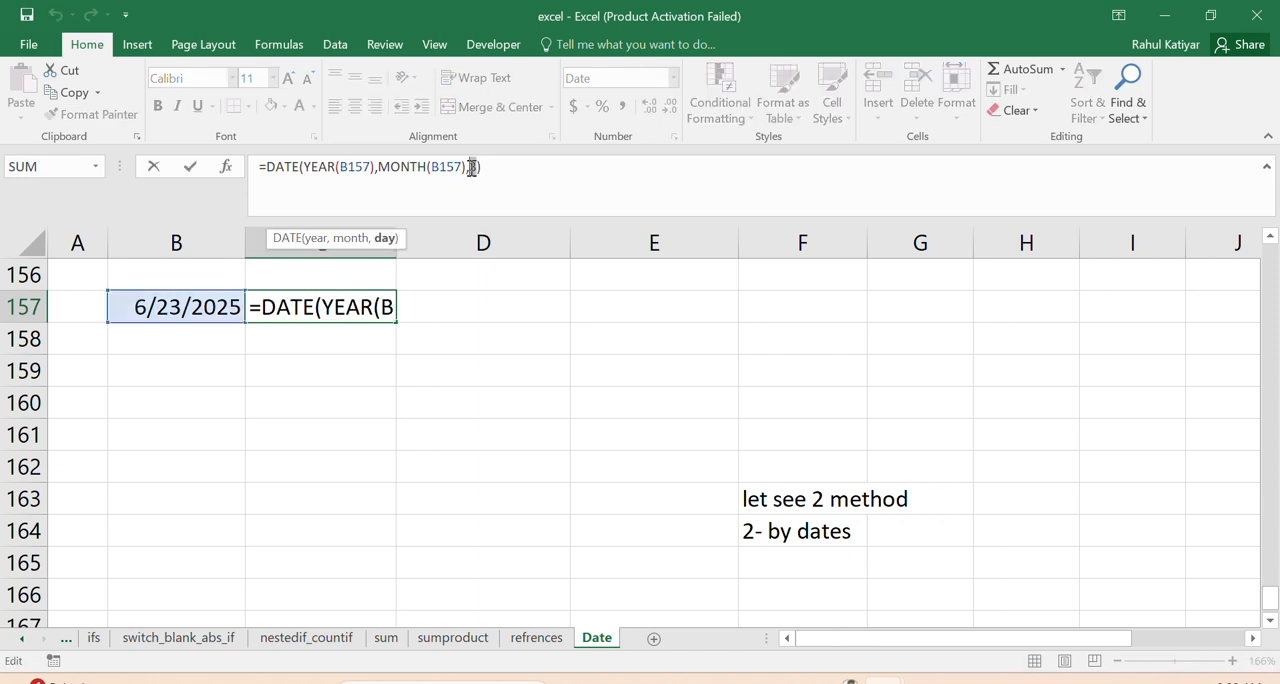
{"action": "type", "text": "1"}
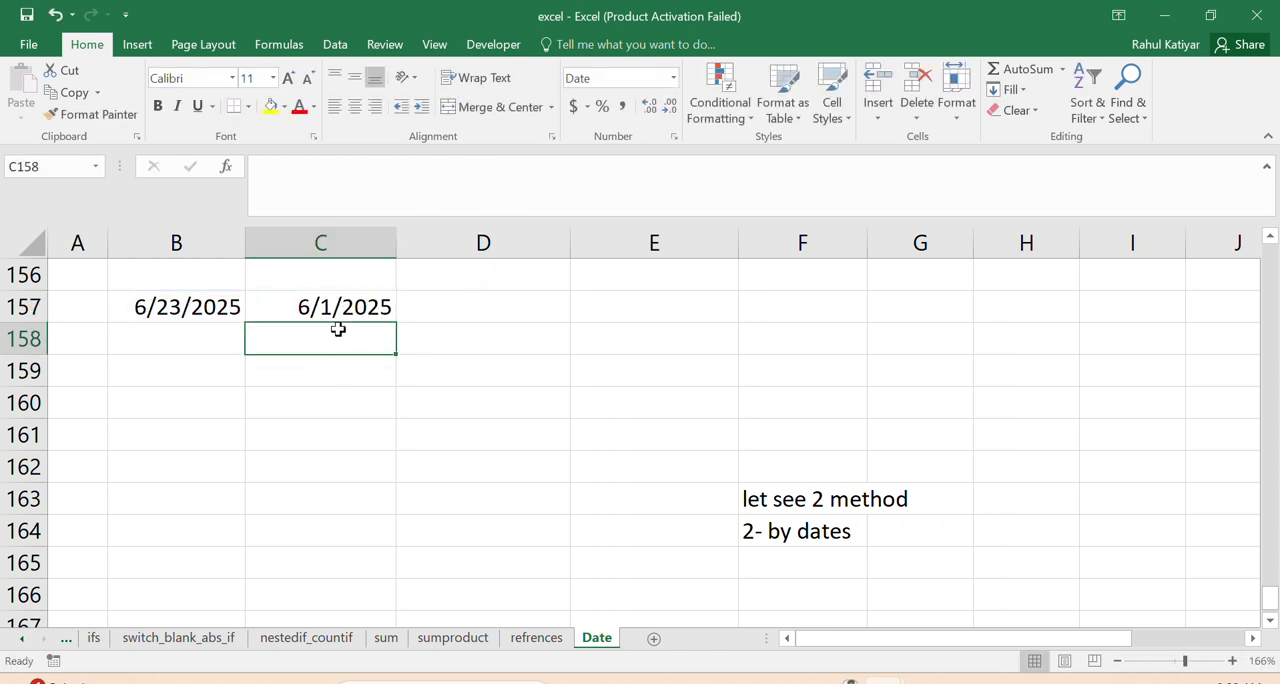
{"action": "left_click", "coordinate": [336, 314]}
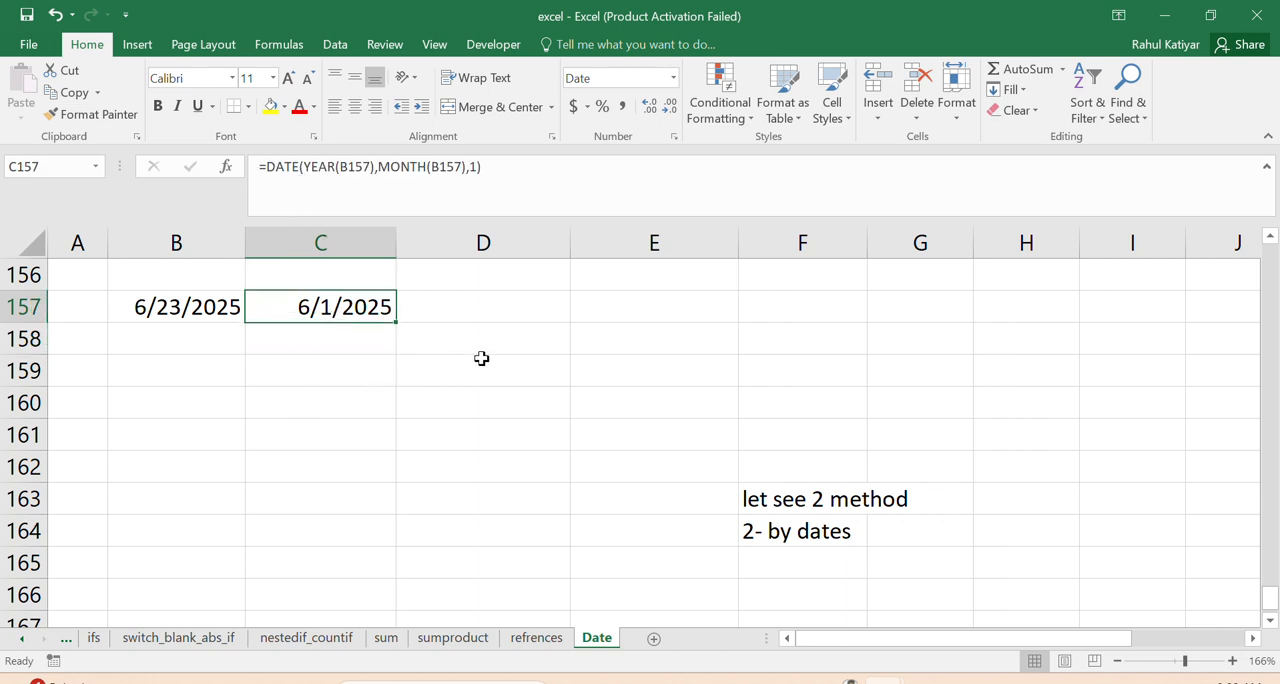
- Enter the explanatory note "this method uses year amd month of dates and day as mentioned" in E157
{"action": "left_click", "coordinate": [584, 308]}
{"action": "type", "text": "this met"}
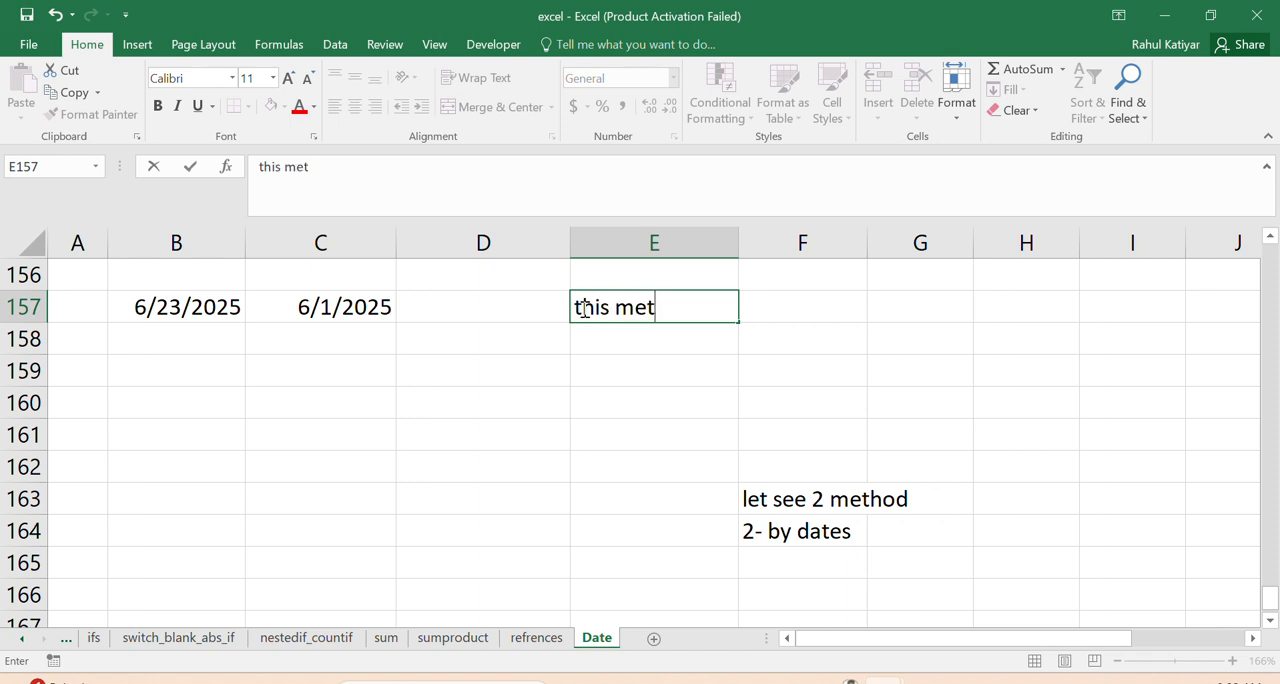
{"action": "type", "text": "od"}
{"action": "key", "text": "BackSpace"}
{"action": "key", "text": "BackSpace"}
{"action": "type", "text": "hod uses "}
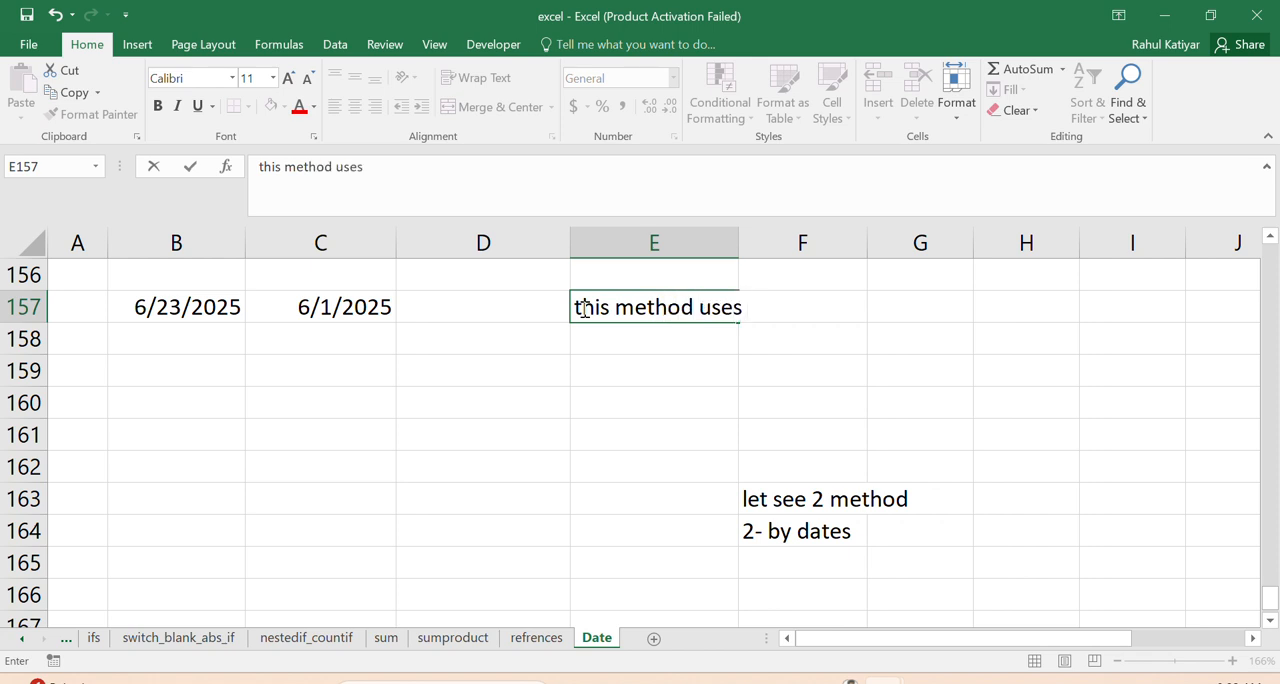
{"action": "type", "text": "year amd mon"}
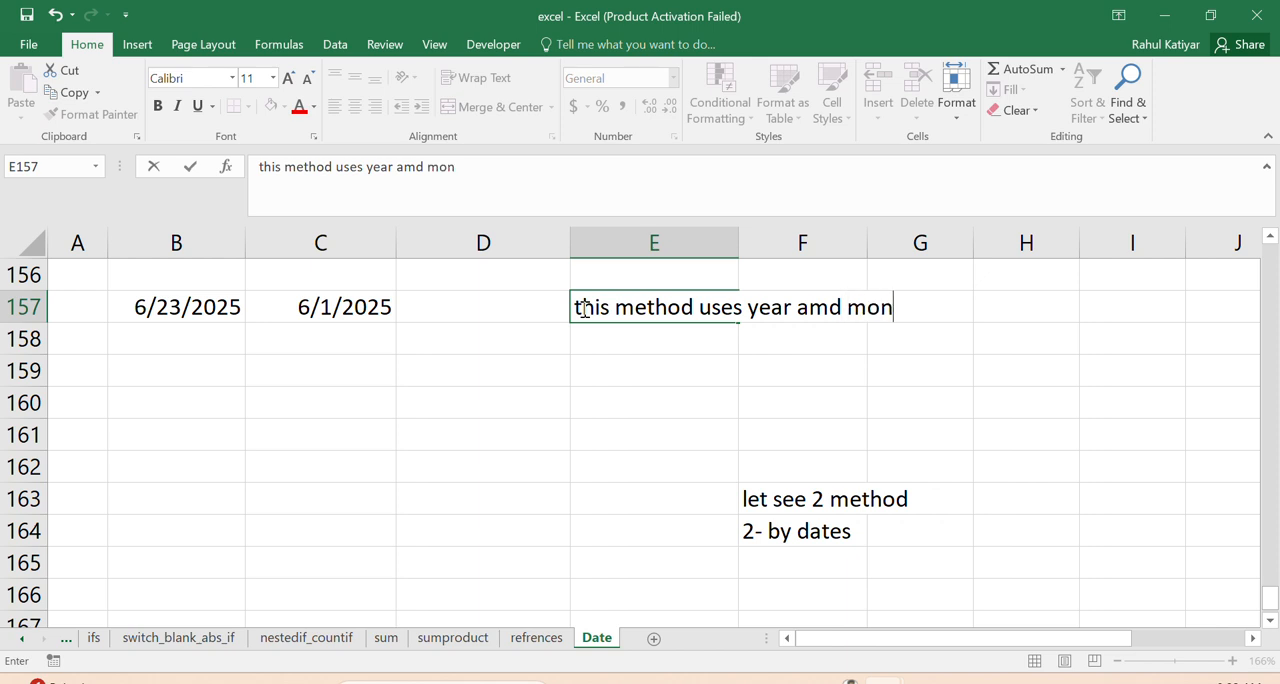
{"action": "type", "text": "th of da"}
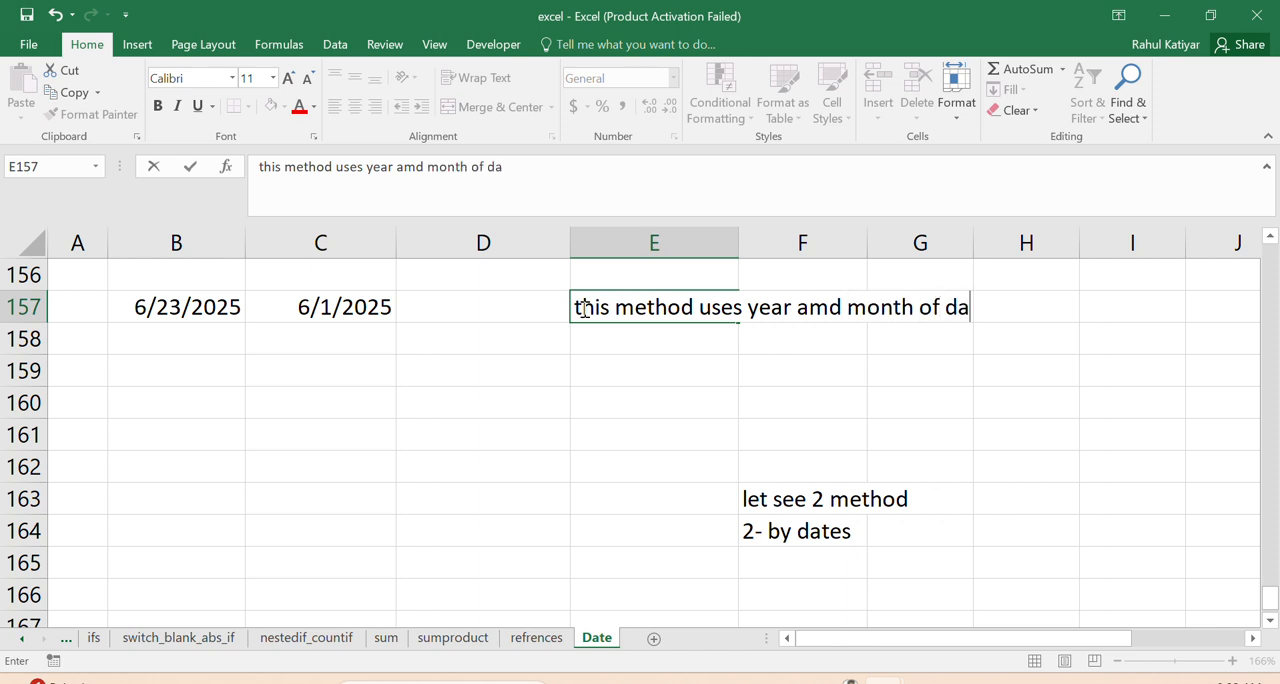
{"action": "type", "text": "tes and "}
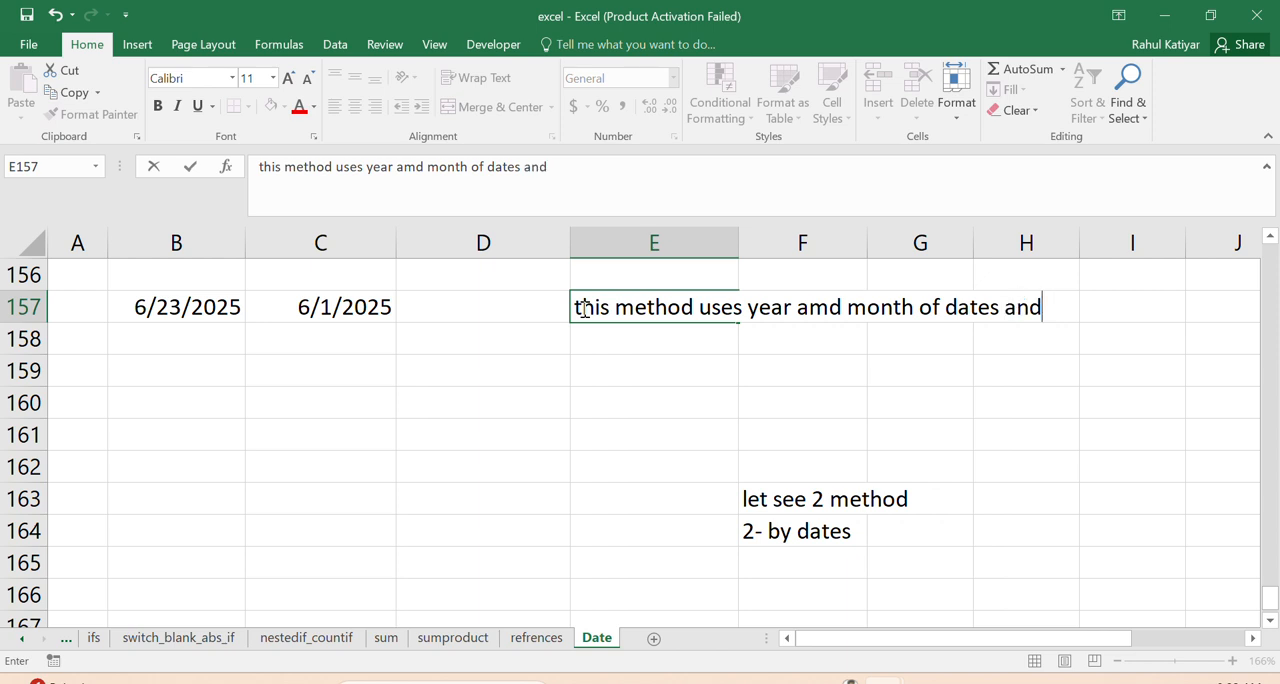
{"action": "type", "text": "day as "}
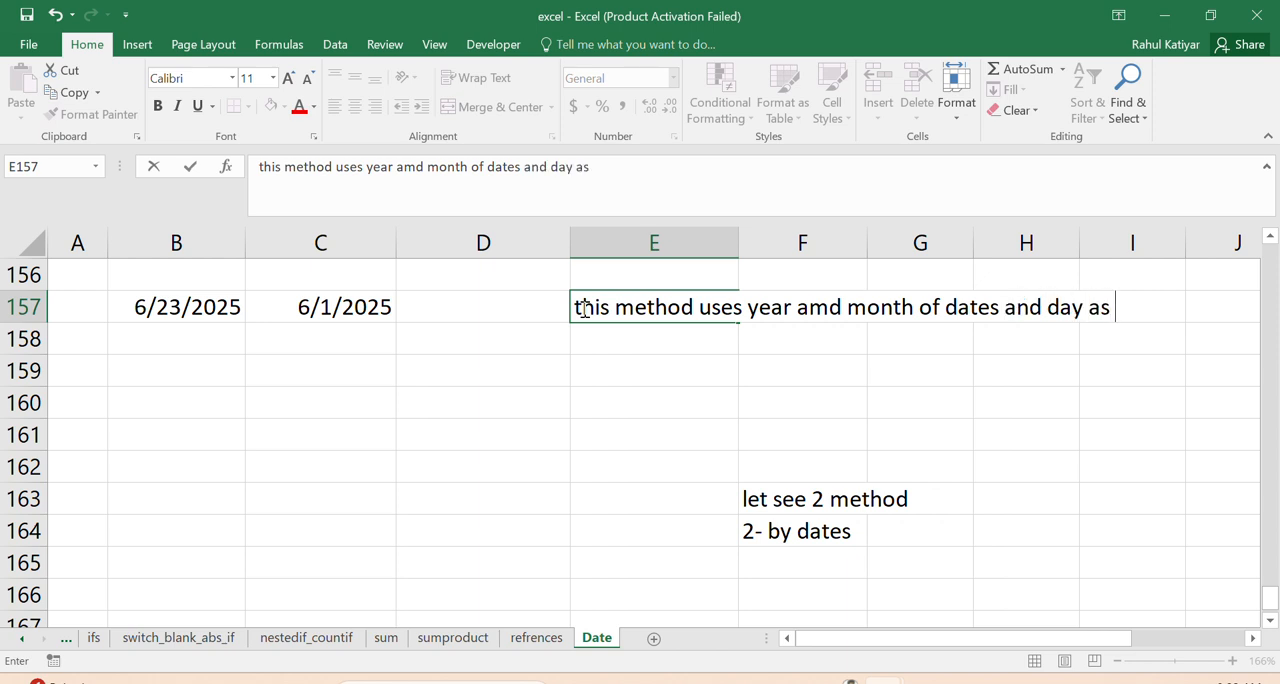
{"action": "type", "text": "mentioned"}
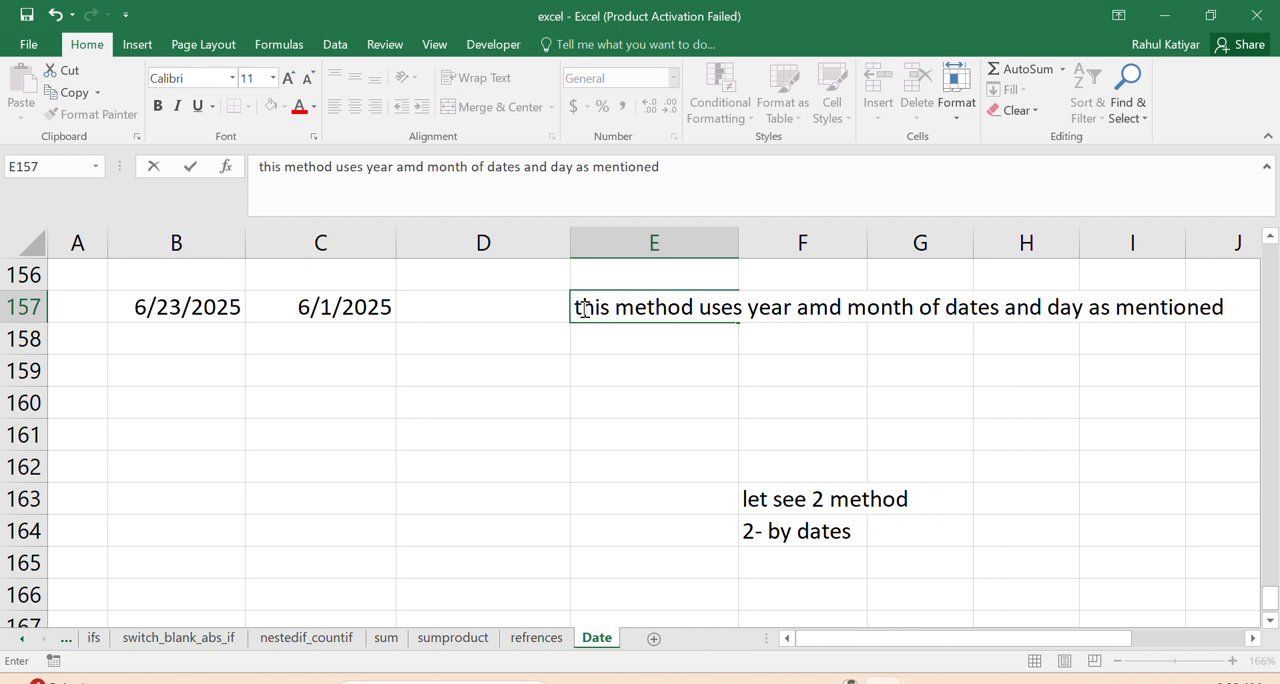
- Write the closing note "any query pls comment thanks for watching" in E158
{"action": "left_click", "coordinate": [600, 355]}
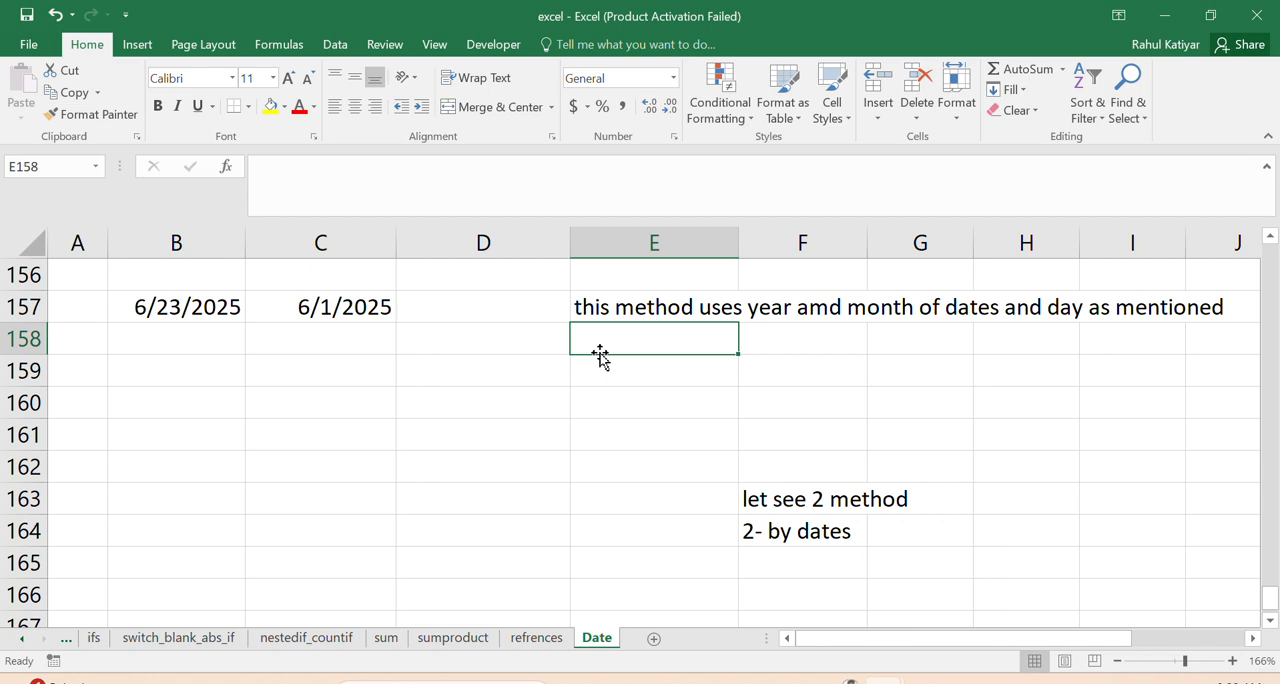
{"action": "type", "text": "any qy"}
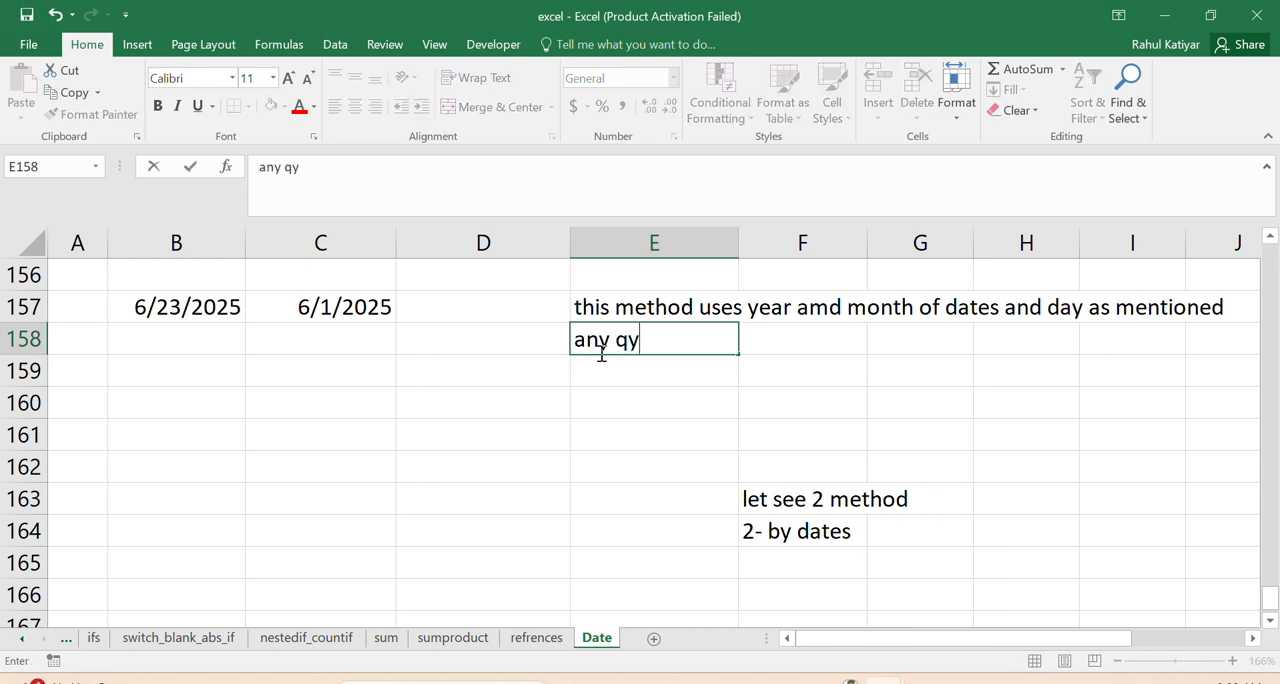
{"action": "key", "text": "BackSpace"}
{"action": "type", "text": "uery p"}
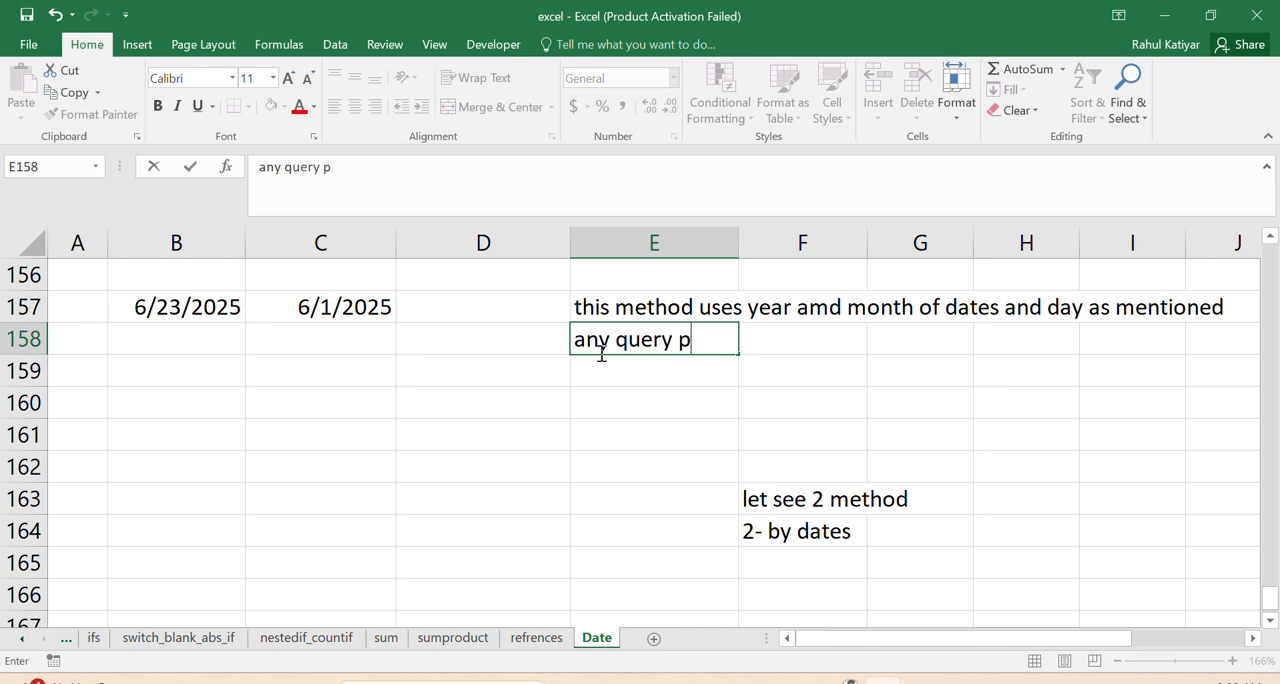
{"action": "type", "text": "ls comm"}
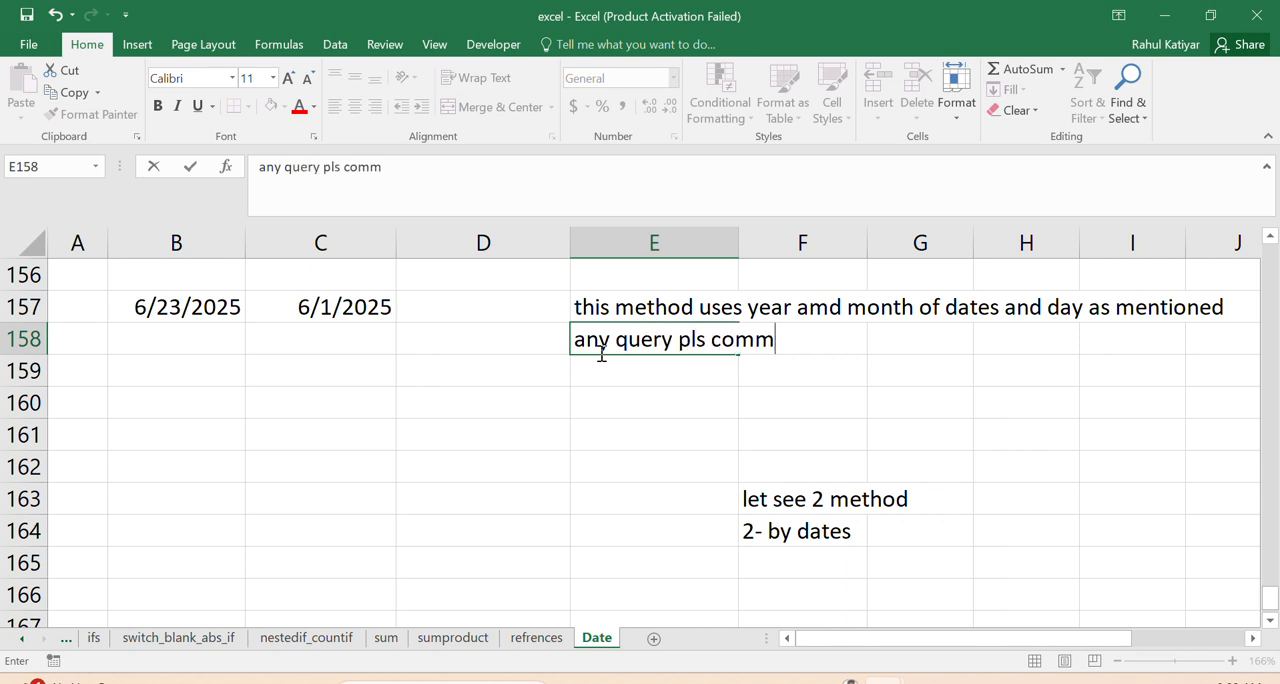
{"action": "type", "text": "ent than"}
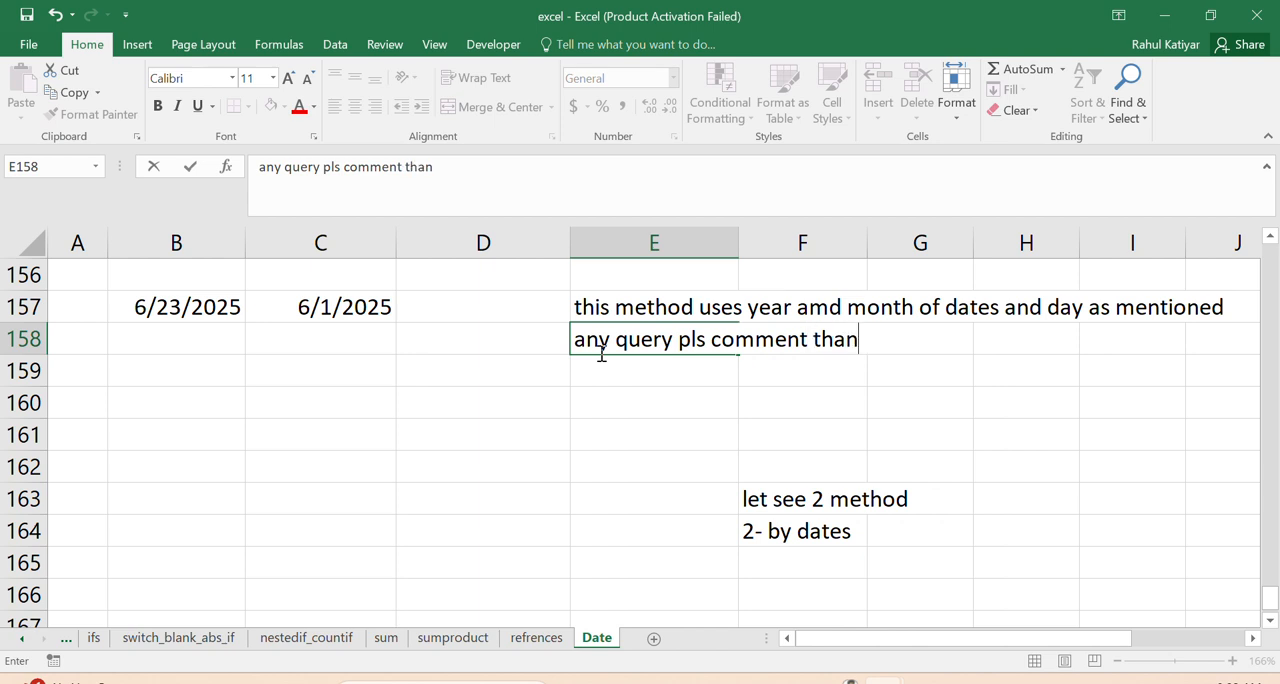
{"action": "type", "text": "ks for wat"}
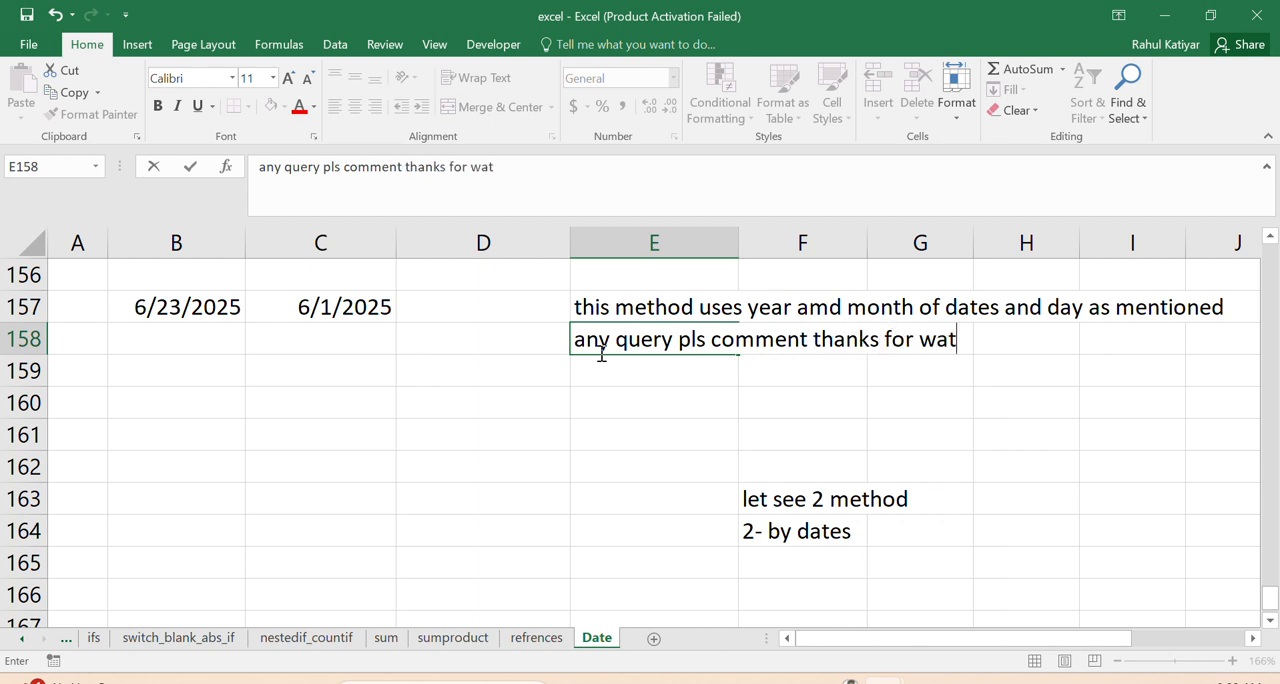
{"action": "type", "text": "ching"}
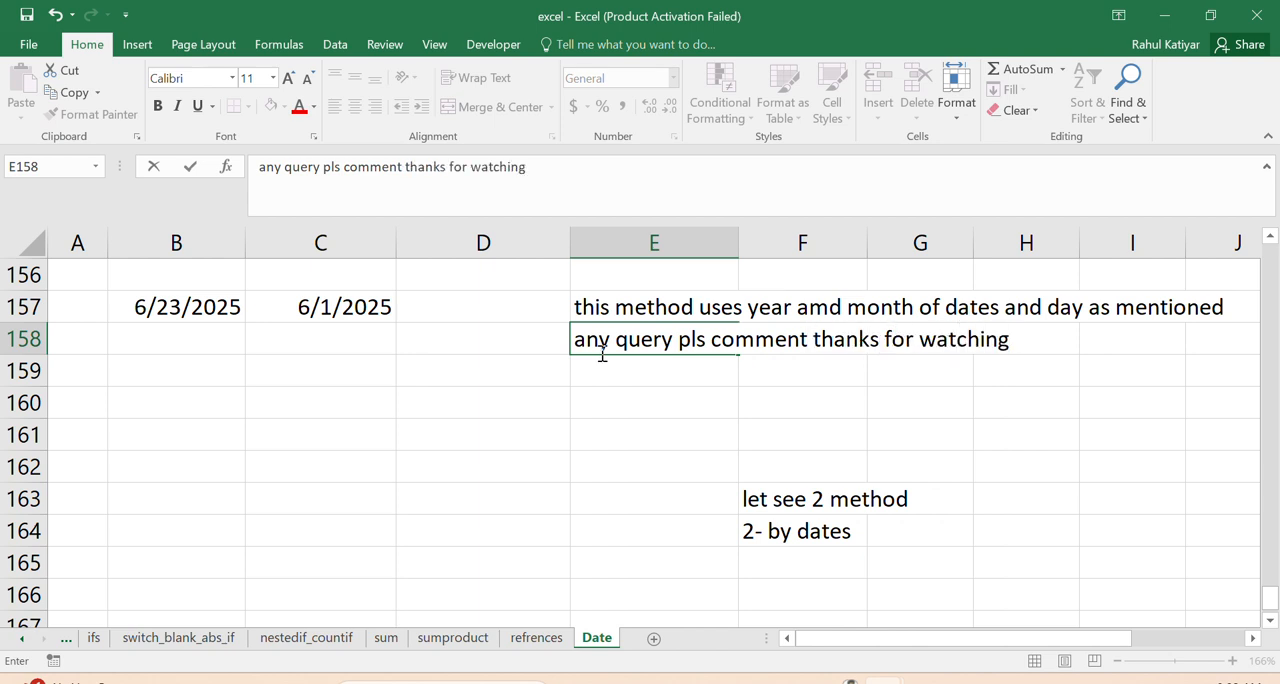